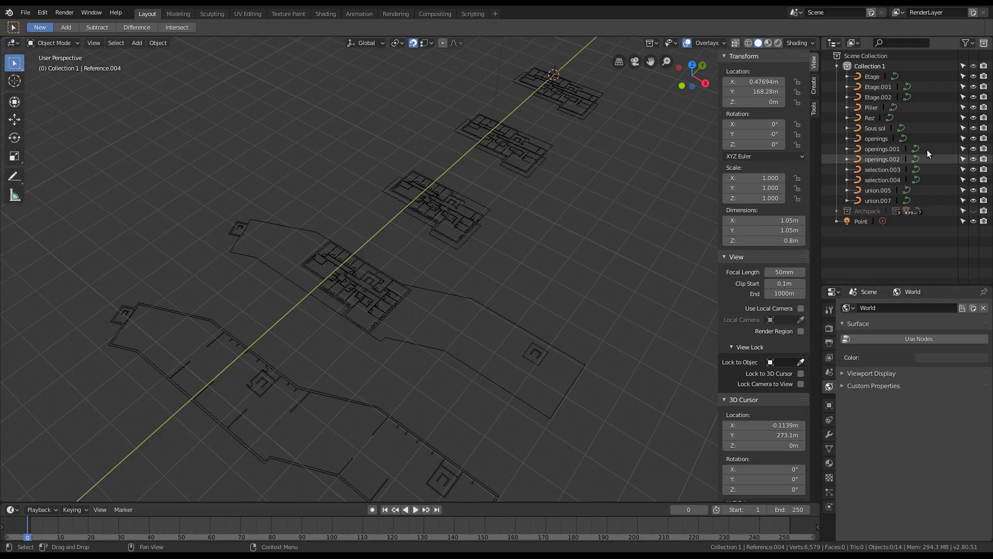
# Unhide the Archipack collection so the 3D slabs, walls and roof appear over the floor plans
pyautogui.click(974, 211)
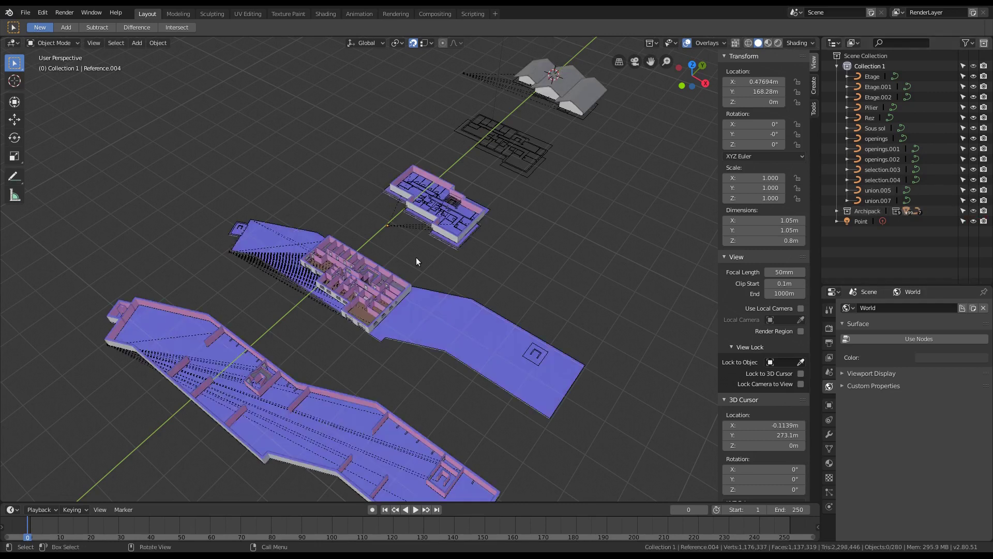
pyautogui.moveTo(415, 269)
pyautogui.mouseDown(button='middle')
pyautogui.moveTo(407, 259)
pyautogui.moveTo(417, 249)
pyautogui.moveTo(418, 260)
pyautogui.mouseUp(button='middle')
pyautogui.moveTo(298, 204); pyautogui.dragTo(321, 247, button='middle')
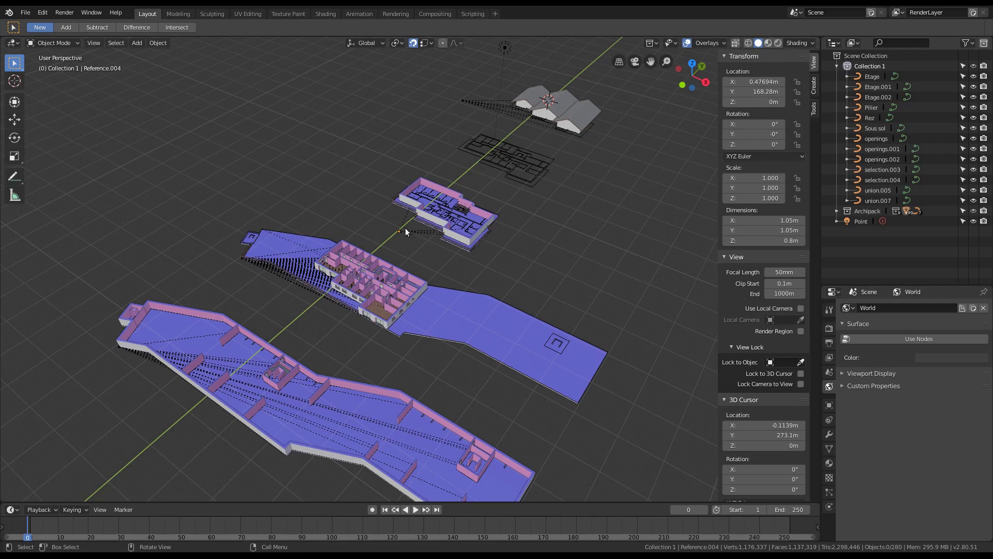
# Duplicate Reference.002 40 m along Y, then select the new Reference.004 together with Reference.000
pyautogui.keyDown('alt'); pyautogui.click(241, 256); pyautogui.keyUp('alt')
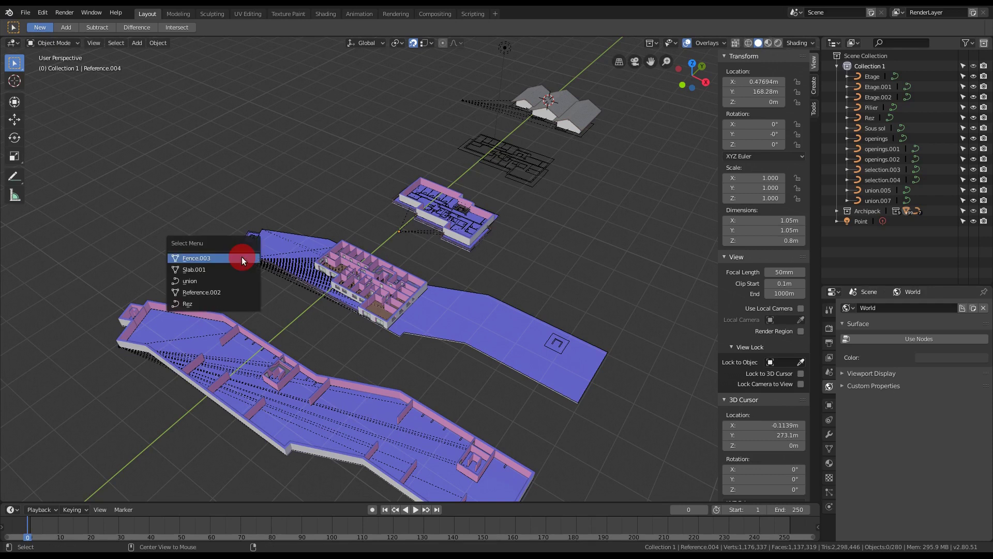
pyautogui.click(234, 293)
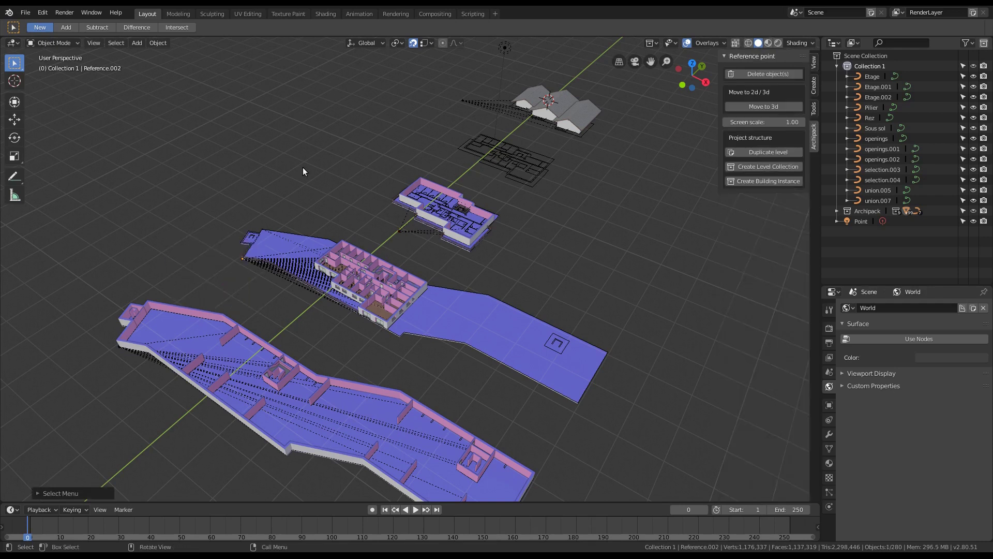
pyautogui.hotkey('shift', 'd')
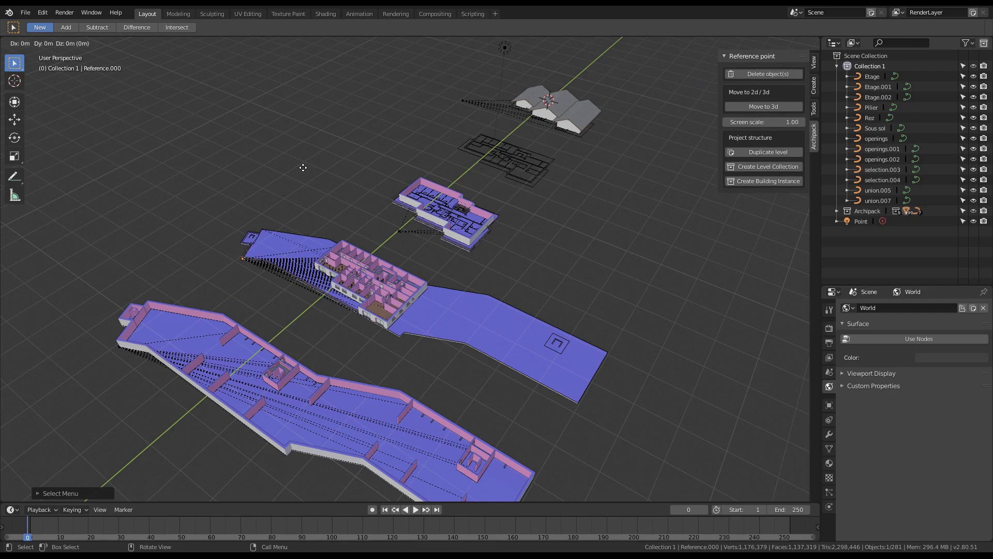
pyautogui.write('y40')
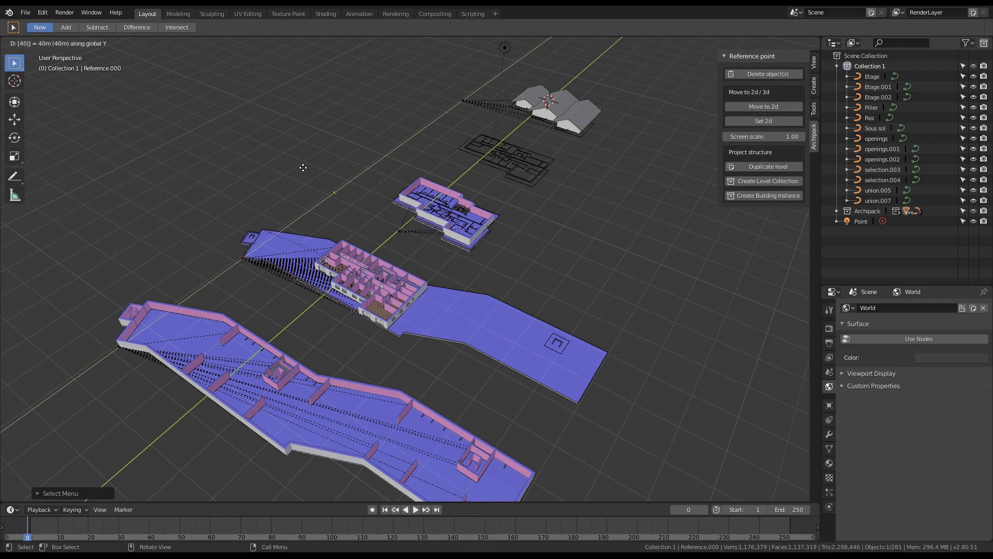
pyautogui.press('Return')
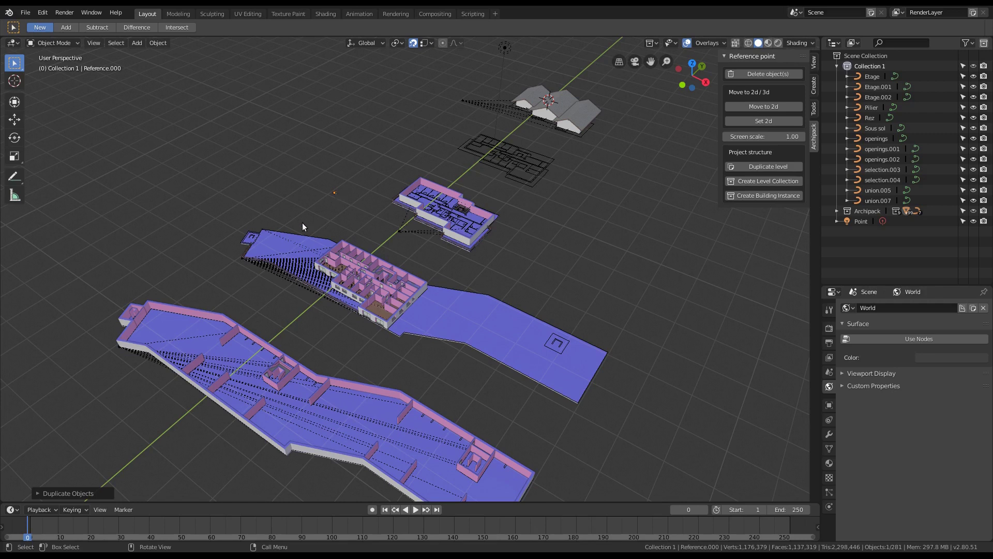
pyautogui.click(399, 229)
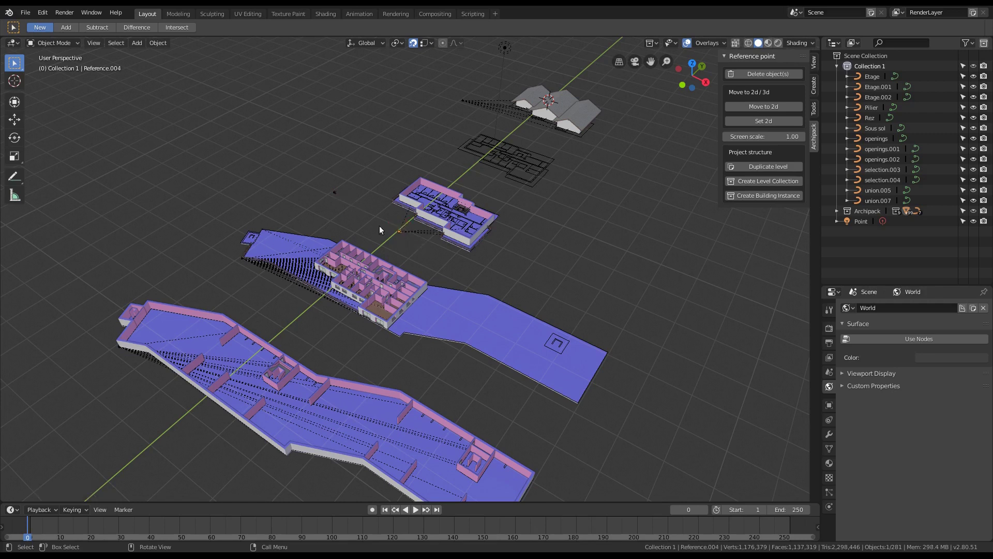
pyautogui.keyDown('shift'); pyautogui.click(335, 192); pyautogui.keyUp('shift')
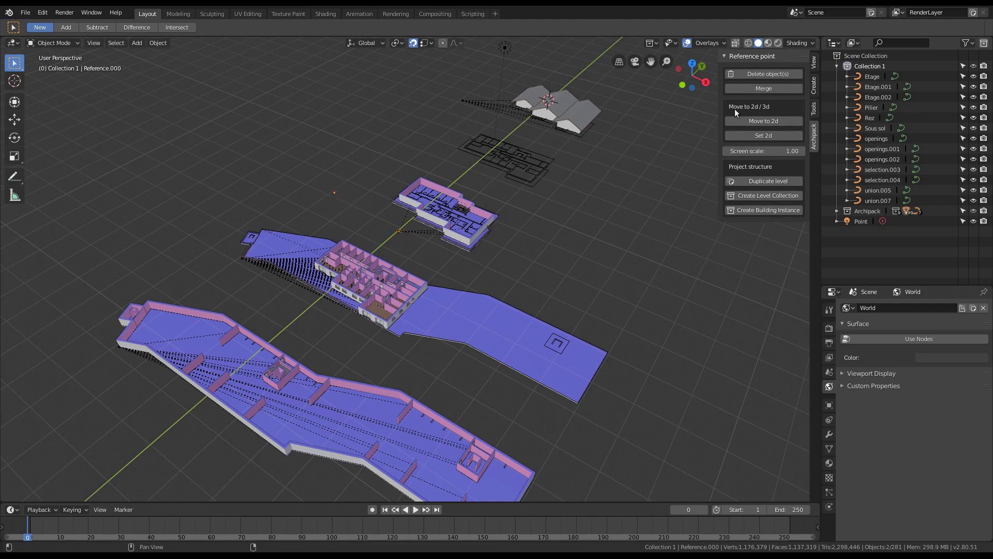
# Merge the two selected reference points, then zoom and orbit onto the lower levels
pyautogui.click(755, 87)
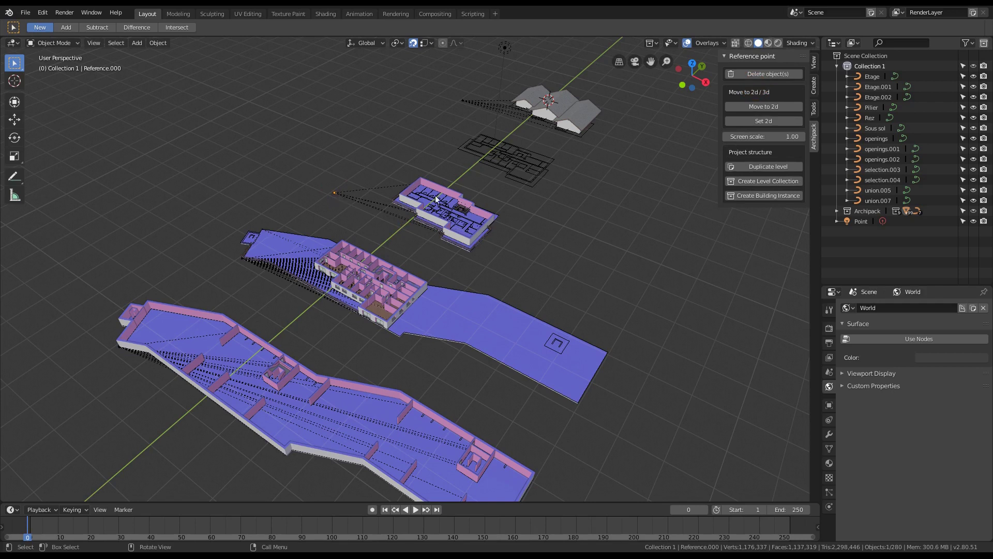
pyautogui.press('g')
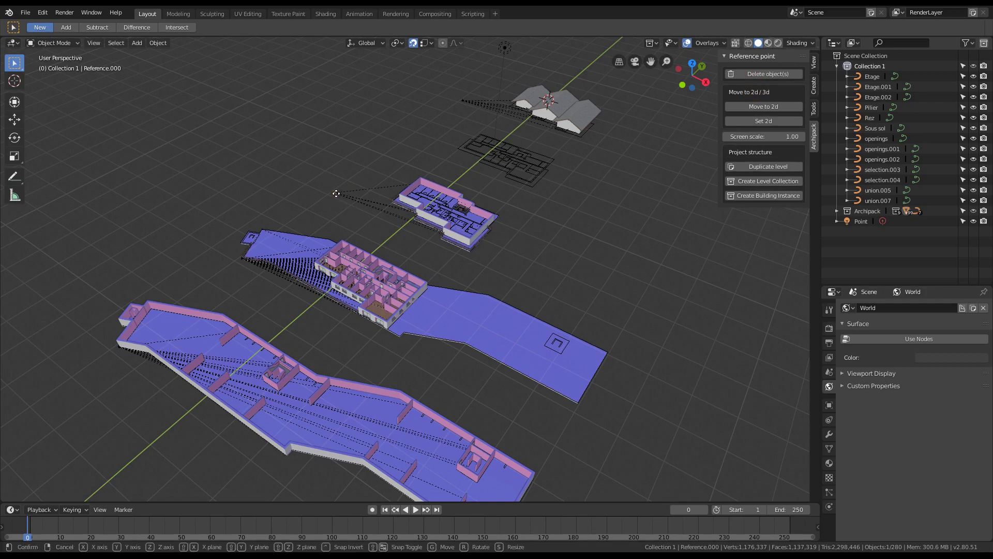
pyautogui.rightClick(312, 195)
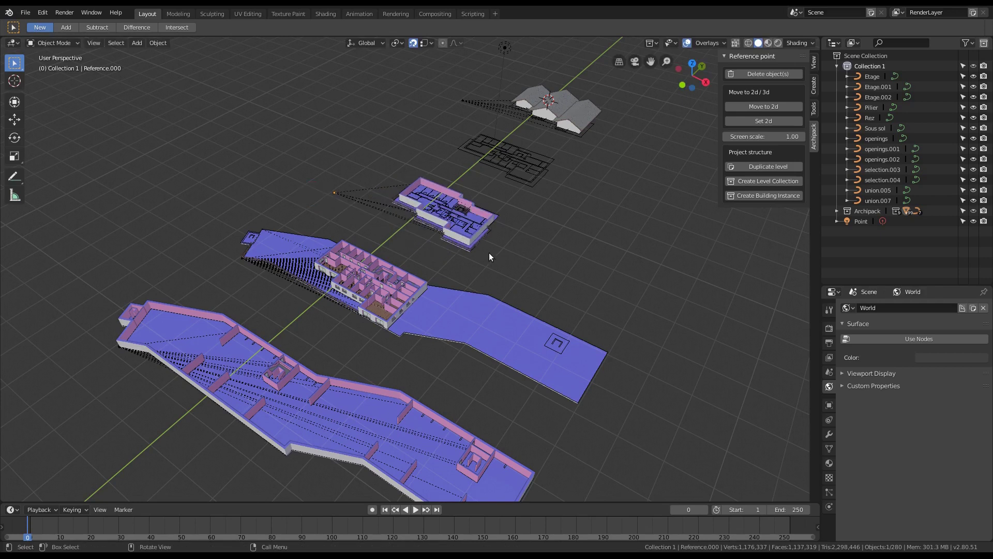
pyautogui.scroll(2, 485, 244)
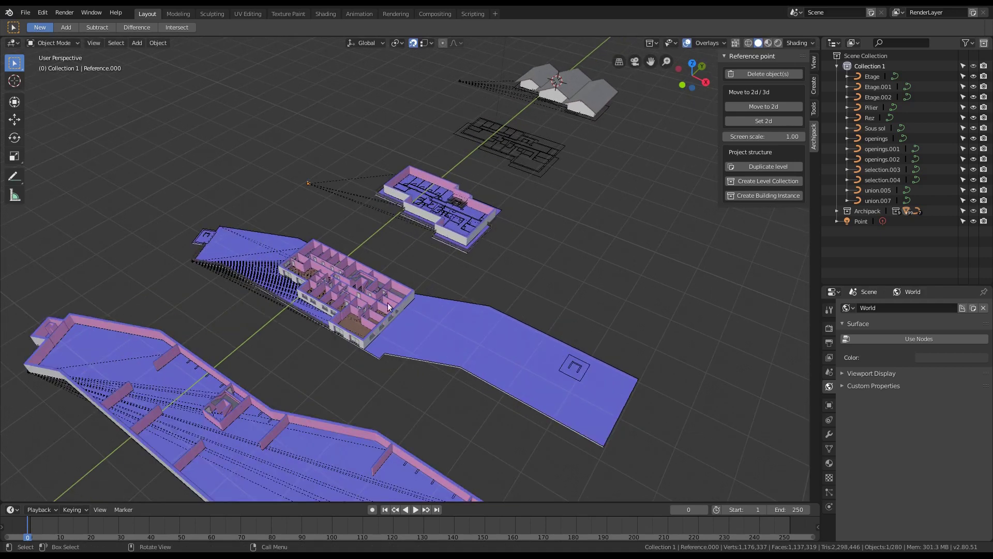
pyautogui.scroll(3, 398, 297)
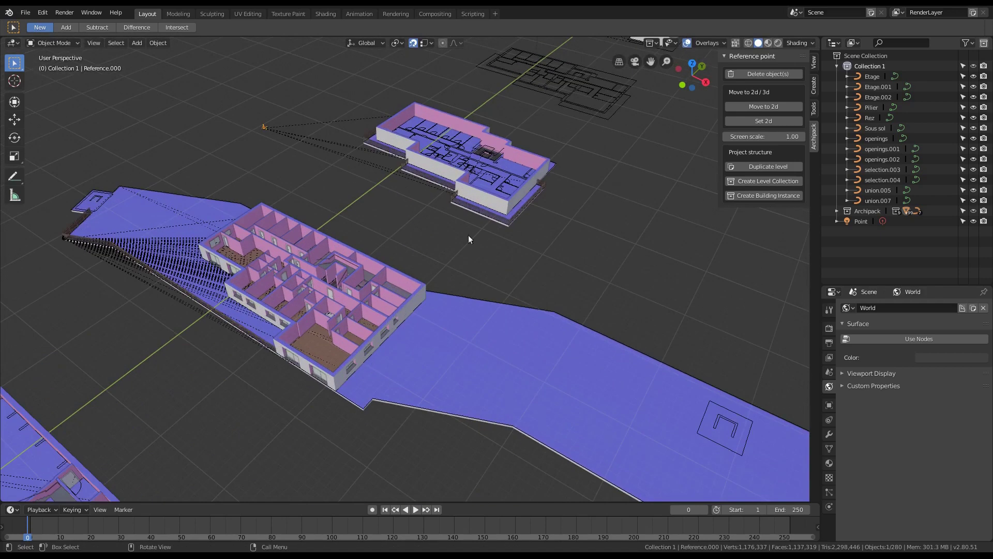
pyautogui.moveTo(430, 250)
pyautogui.mouseDown(button='middle')
pyautogui.moveTo(428, 276)
pyautogui.moveTo(442, 256)
pyautogui.moveTo(426, 257)
pyautogui.moveTo(462, 260)
pyautogui.mouseUp(button='middle')
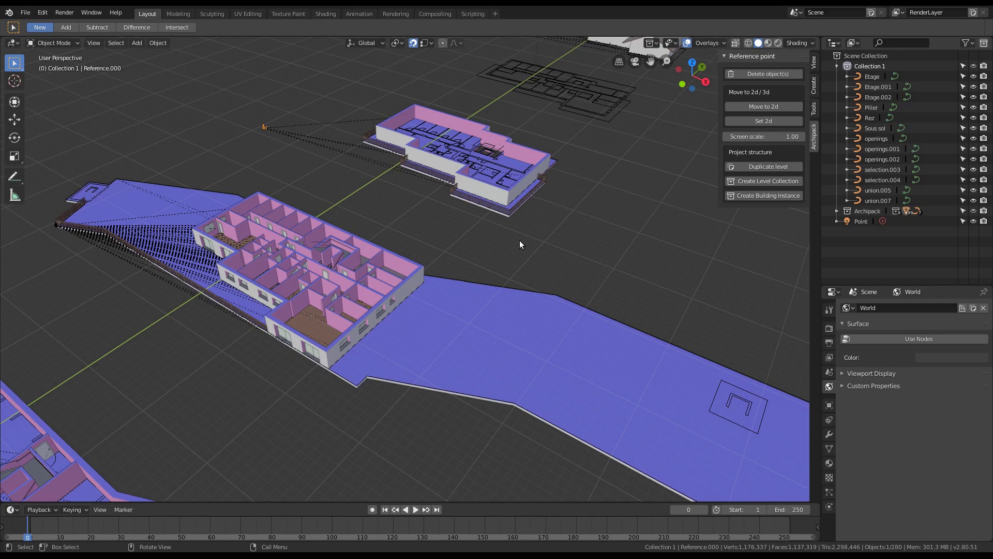
# Duplicate the Reference.002 level once as a Linked copy with spacing 3.00
pyautogui.click(54, 225)
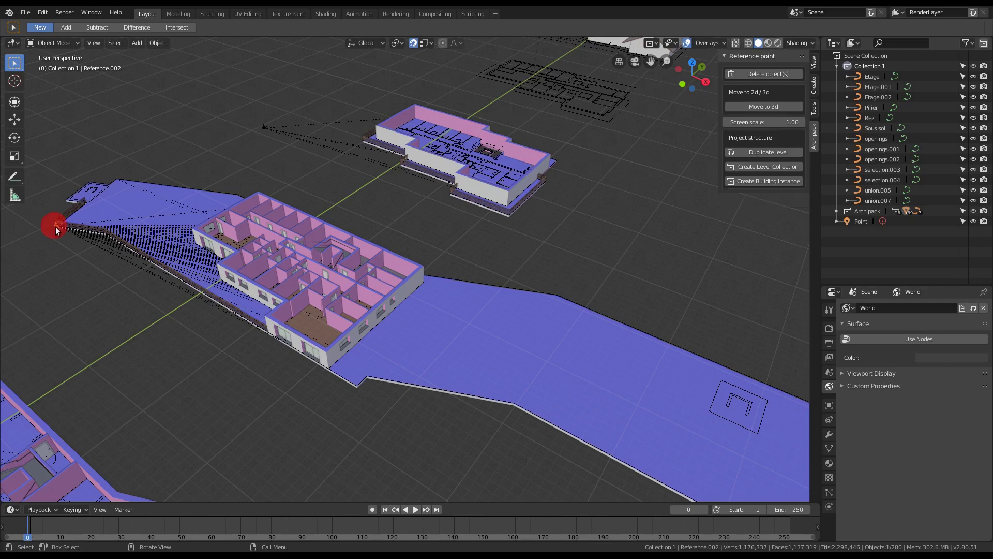
pyautogui.click(746, 153)
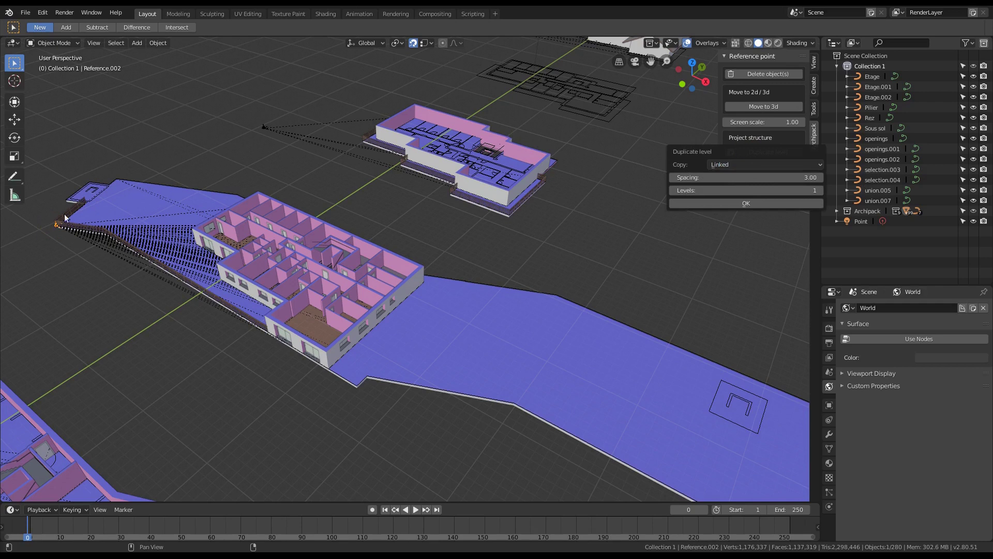
pyautogui.click(735, 163)
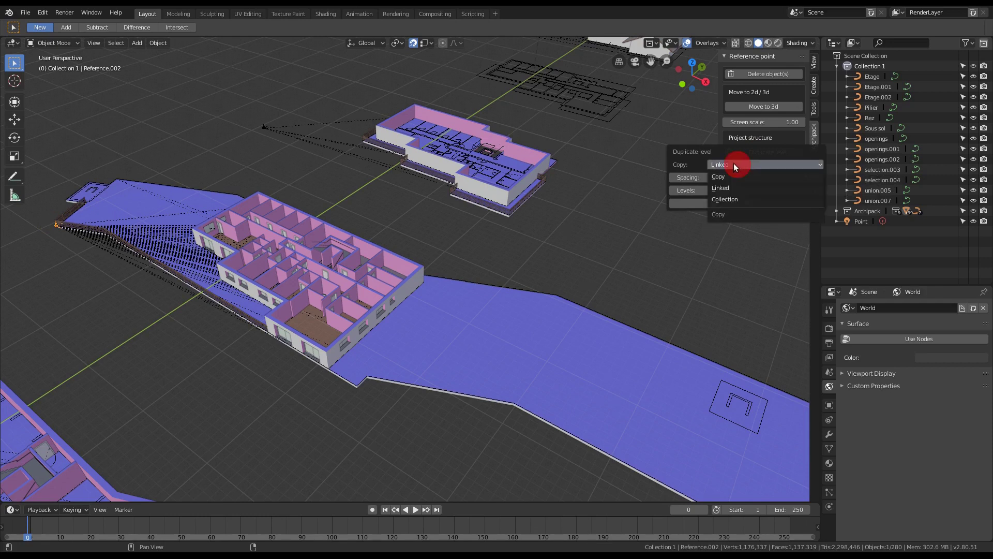
pyautogui.click(682, 159)
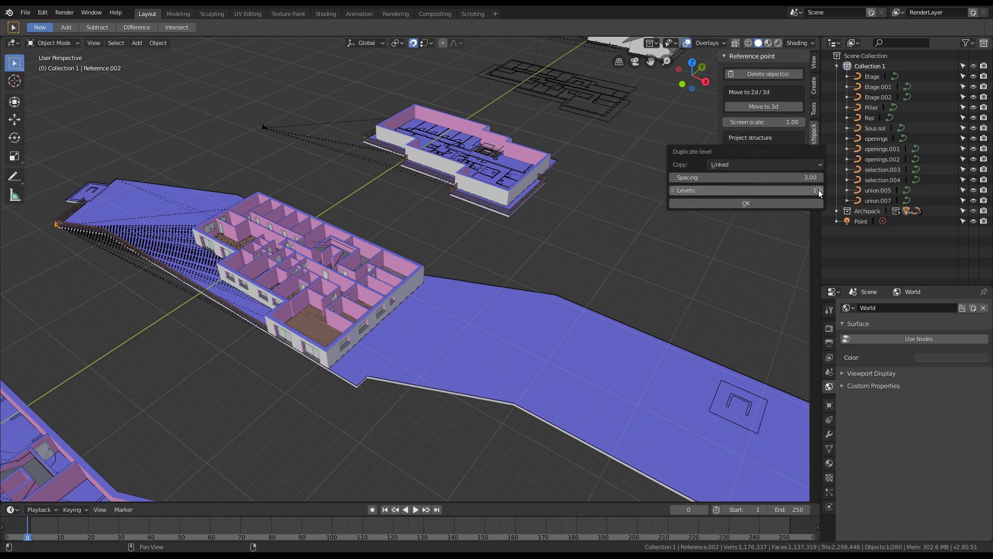
pyautogui.click(732, 203)
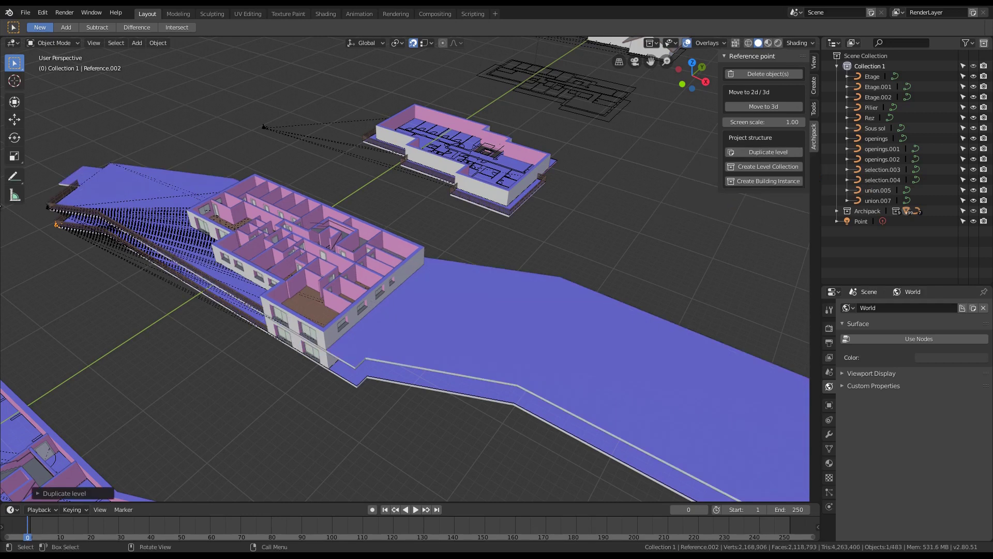
# Move the duplicated two-storey level along the global Y axis using Reference.004
pyautogui.click(47, 208)
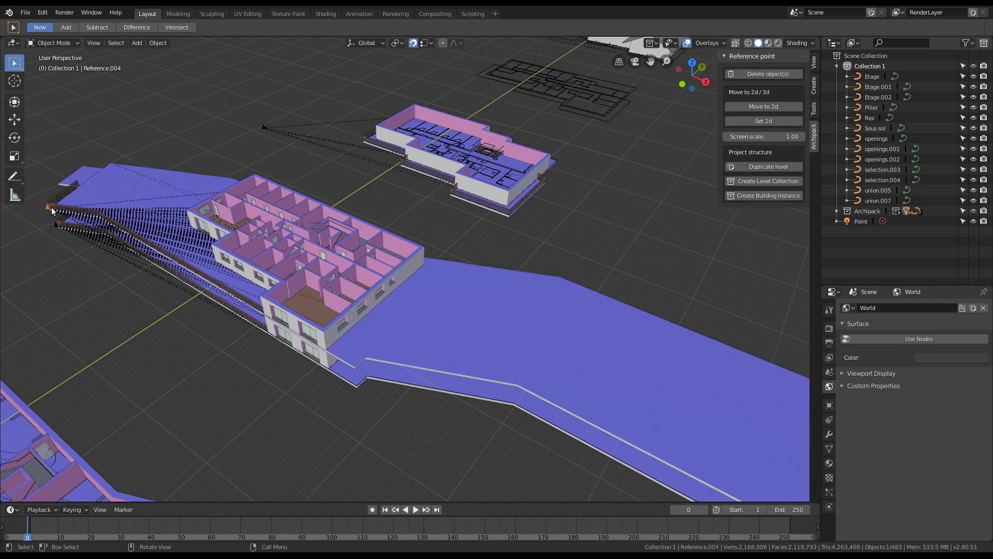
pyautogui.press('g')
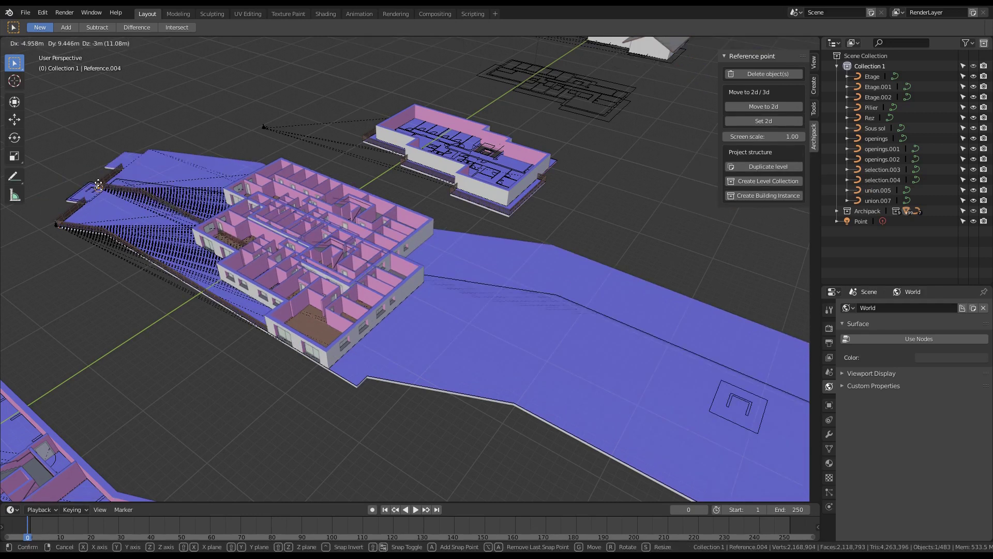
pyautogui.press('y')
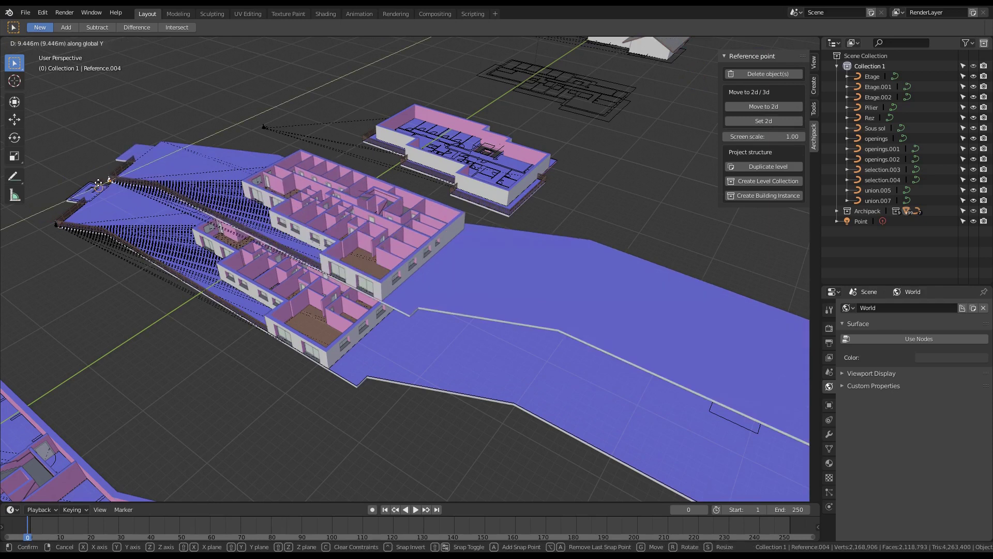
pyautogui.click(99, 186)
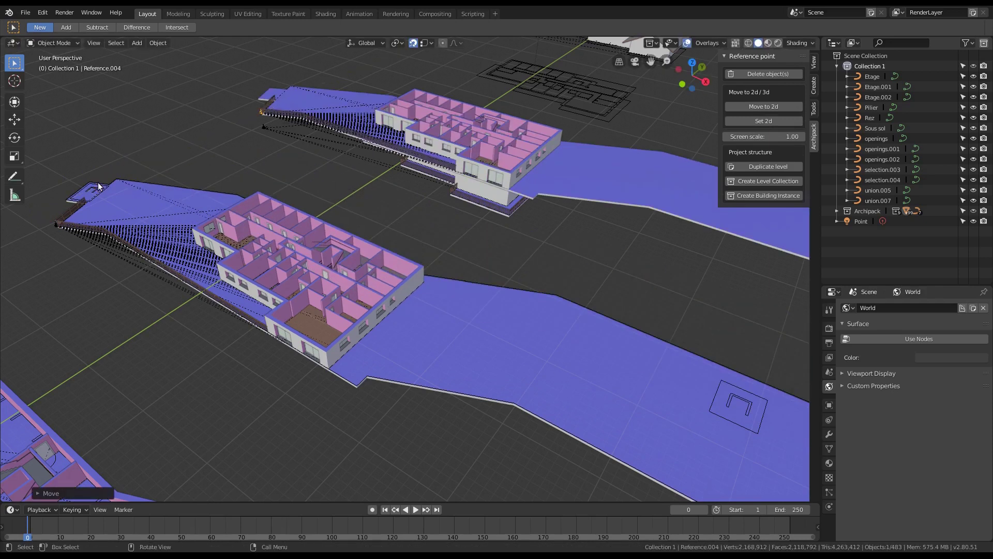
# Delete the stair ramp's fence and ramp objects
pyautogui.scroll(-3, 438, 193)
pyautogui.scroll(4, 459, 216)
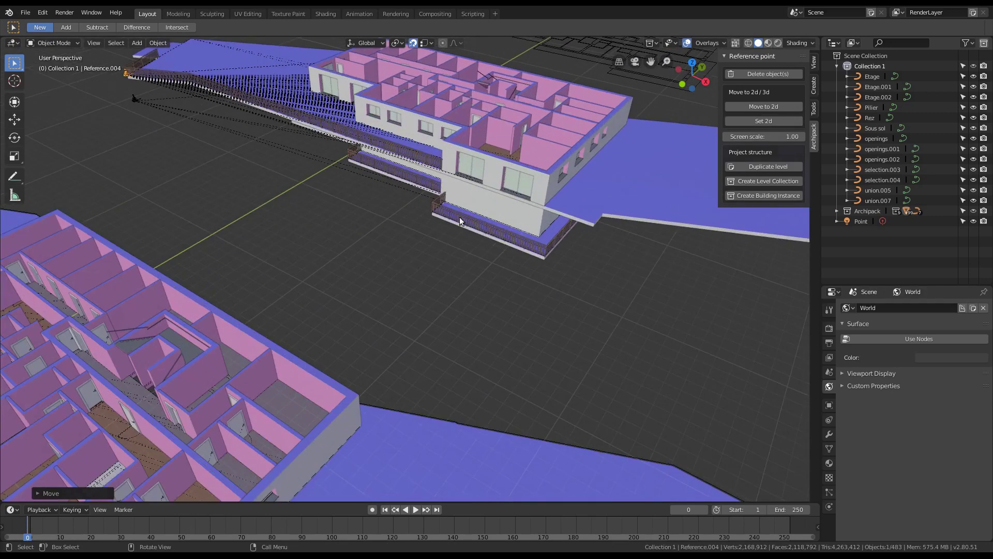
pyautogui.scroll(-3, 495, 306)
pyautogui.scroll(4, 347, 158)
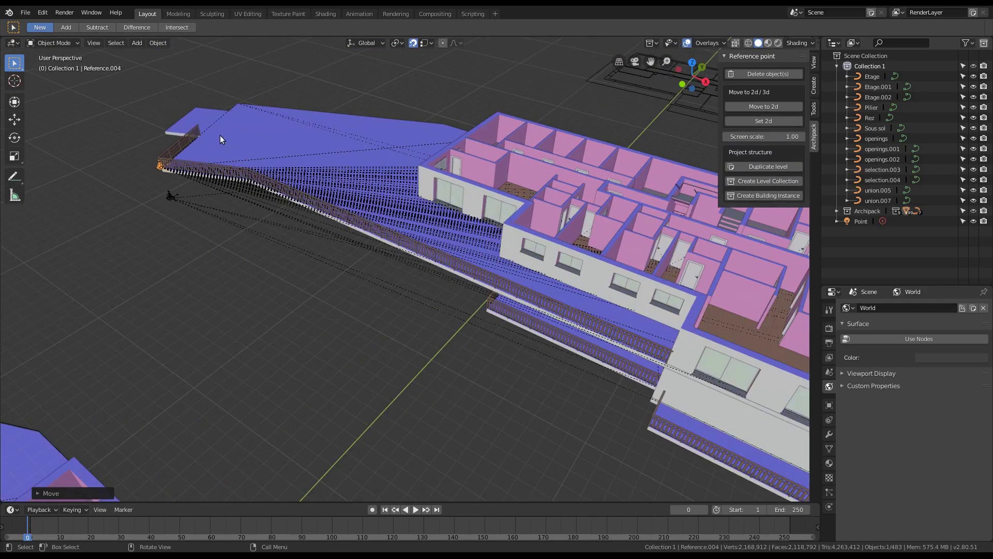
pyautogui.click(219, 138)
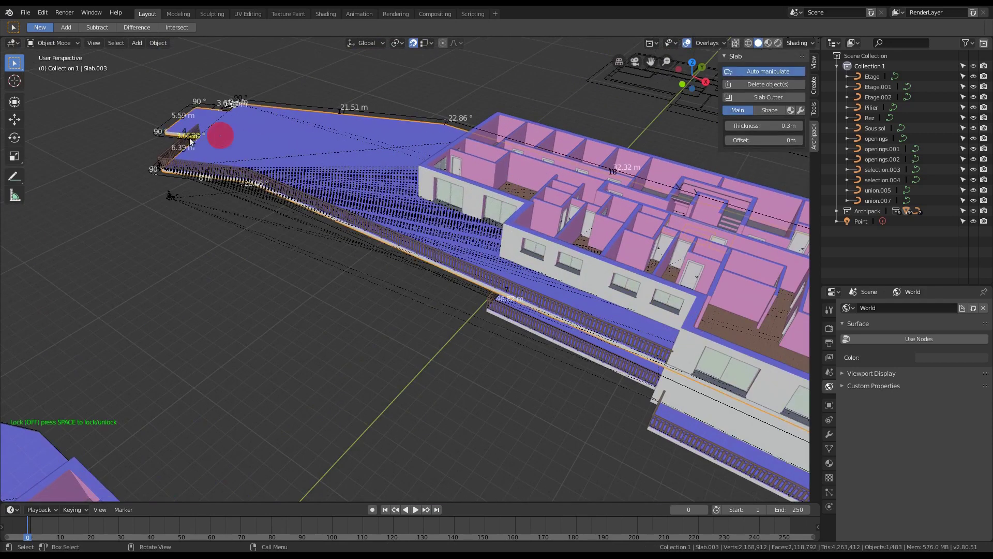
pyautogui.press('x')
pyautogui.click(224, 151)
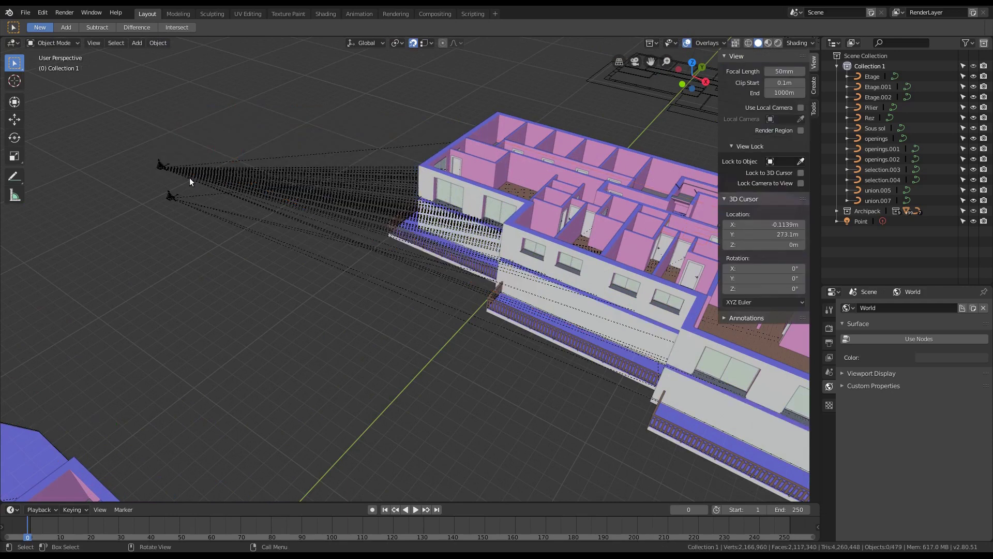
# Move the upper level's reference point by z-30 so it rests on the level below
pyautogui.scroll(-3, 189, 180)
pyautogui.click(175, 169)
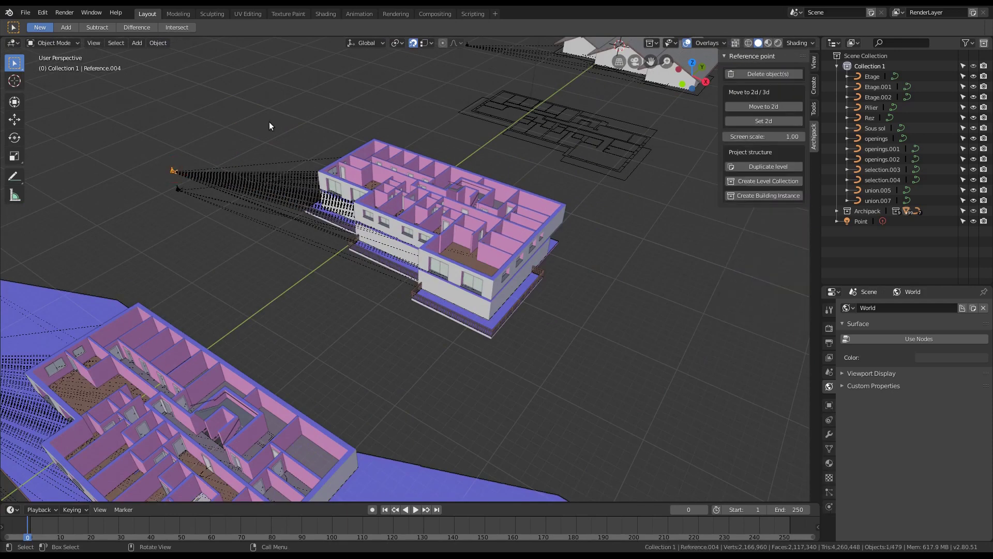
pyautogui.press('g')
pyautogui.write('z')
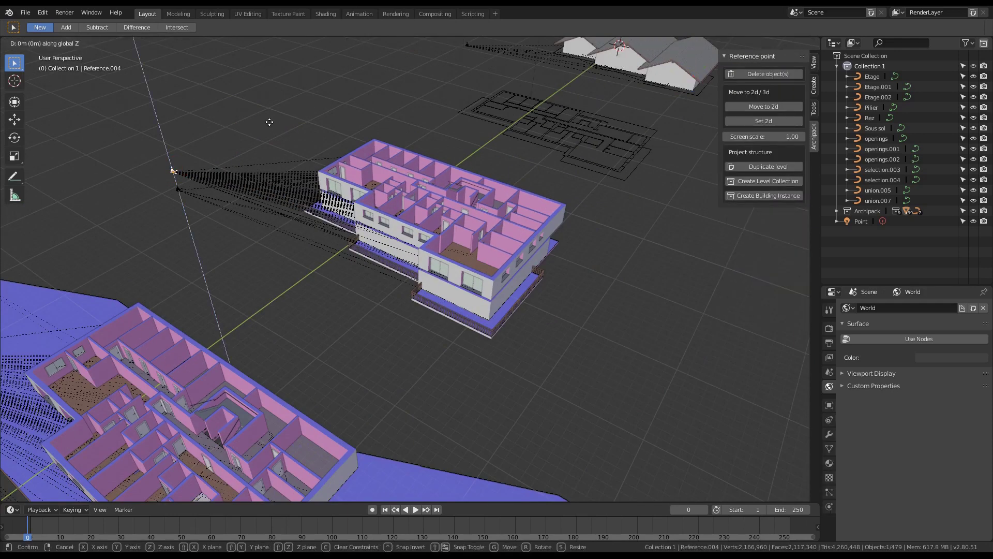
pyautogui.write('-30')
pyautogui.press('Return')
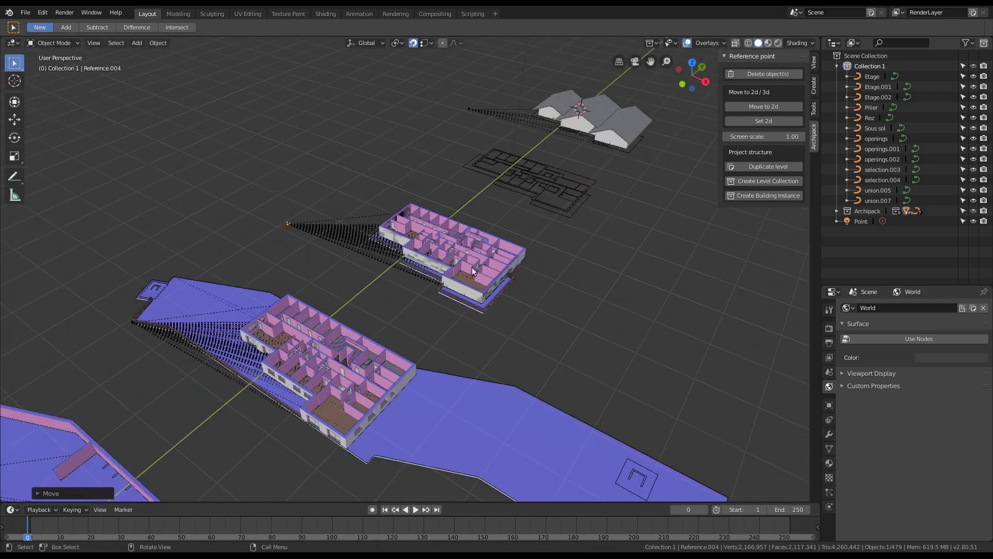
pyautogui.moveTo(497, 243)
pyautogui.mouseDown(button='middle')
pyautogui.moveTo(483, 258)
pyautogui.moveTo(493, 244)
pyautogui.mouseUp(button='middle')
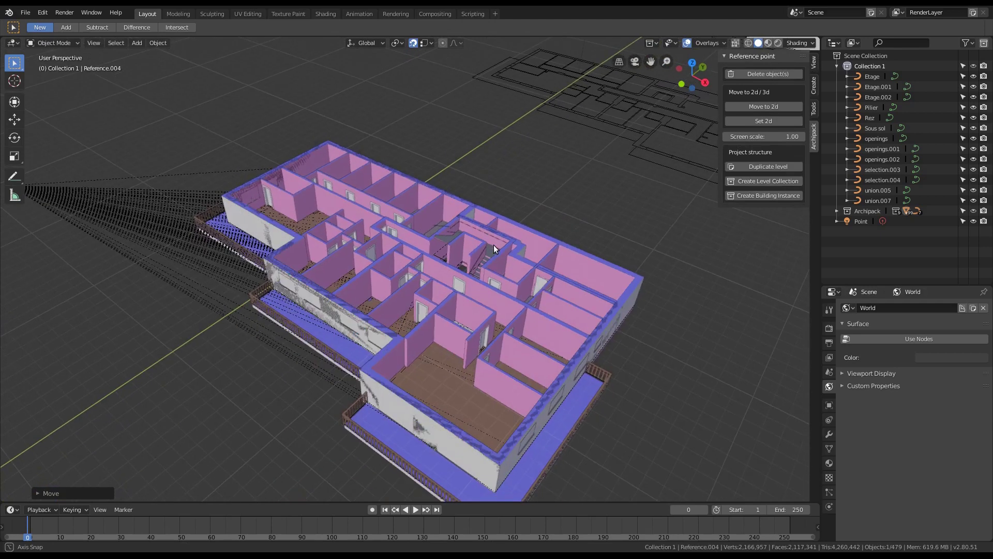
pyautogui.scroll(-2, 494, 247)
pyautogui.scroll(2, 526, 311)
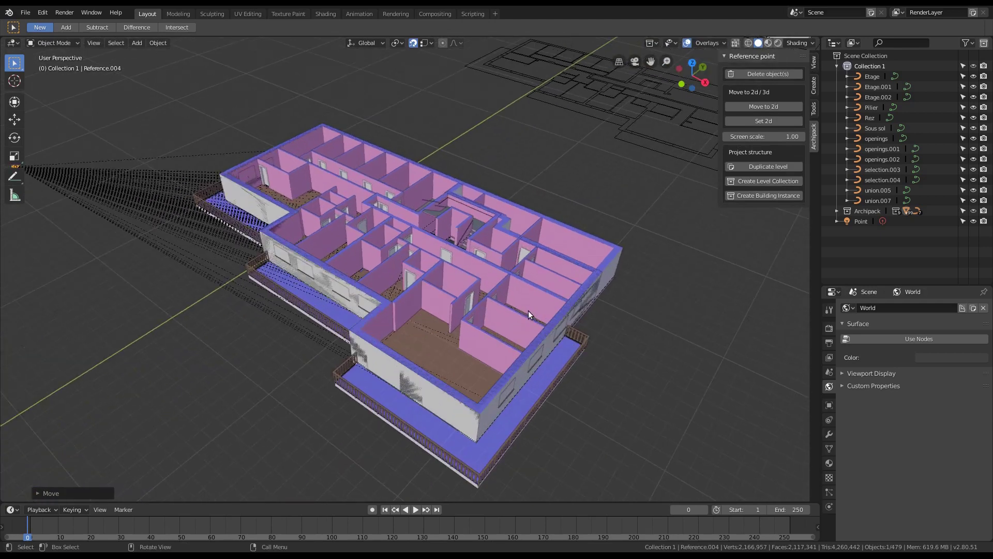
# Run Archipack Auto Boolean on the level's walls to cut all door and window openings
pyautogui.click(616, 250)
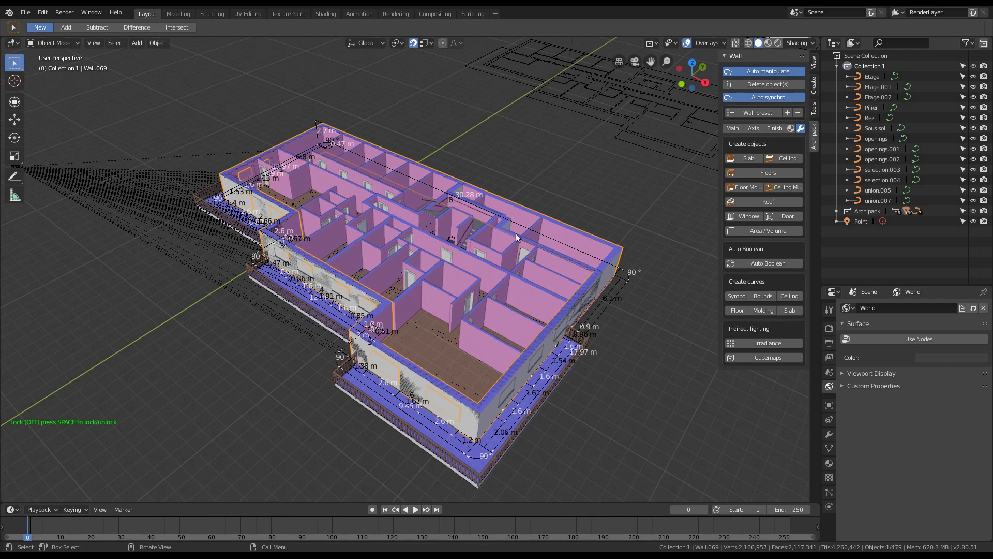
pyautogui.click(503, 225)
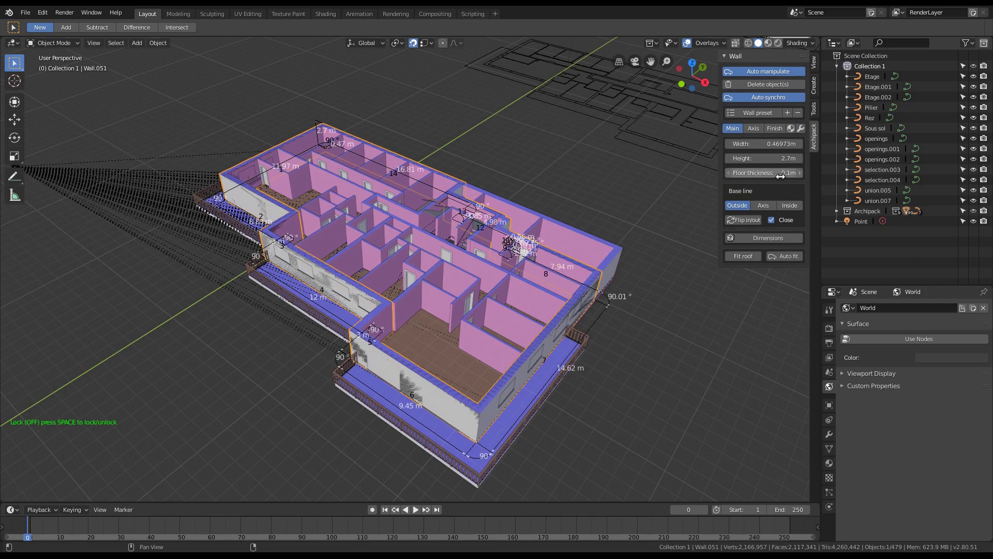
pyautogui.click(801, 129)
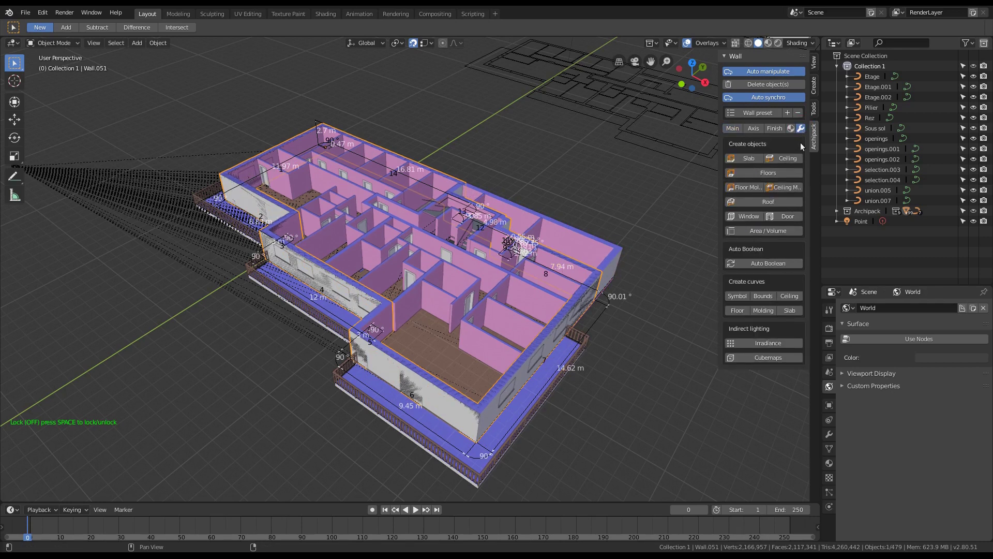
pyautogui.click(753, 261)
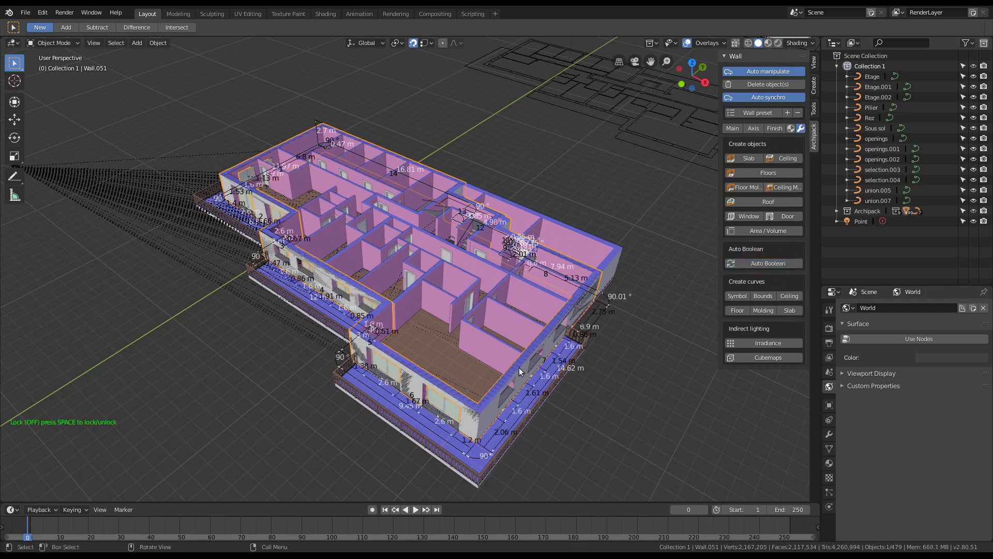
pyautogui.click(615, 252)
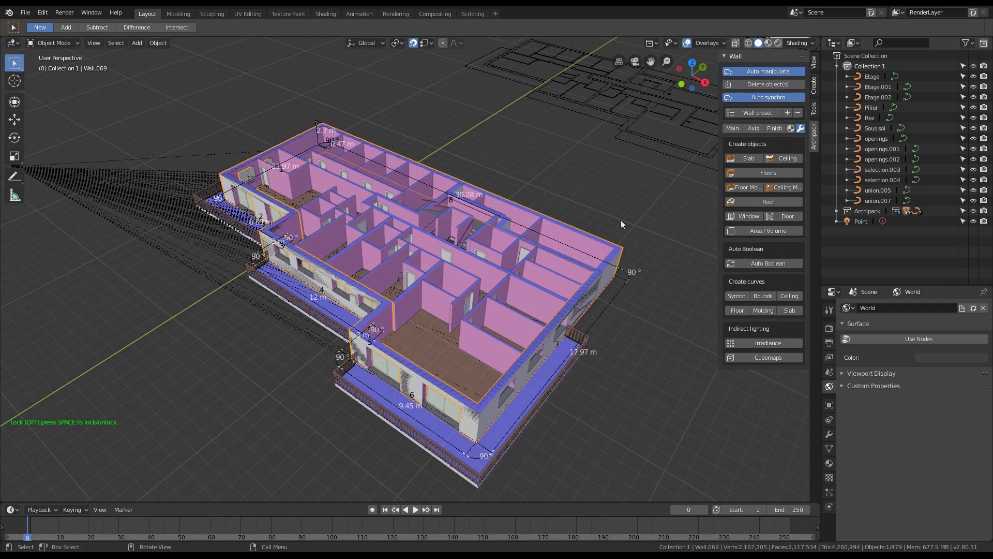
pyautogui.click(606, 212)
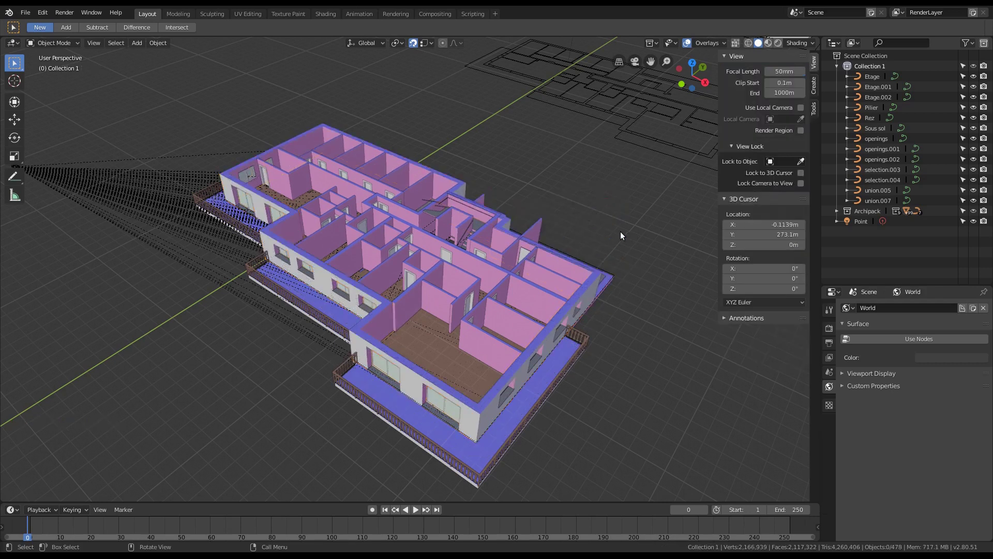
# Shorten the interior wall near the stairs from 5.64 m to 2.32 m
pyautogui.moveTo(617, 233); pyautogui.dragTo(572, 241, button='middle')
pyautogui.scroll(-4, 590, 216)
pyautogui.scroll(8, 569, 241)
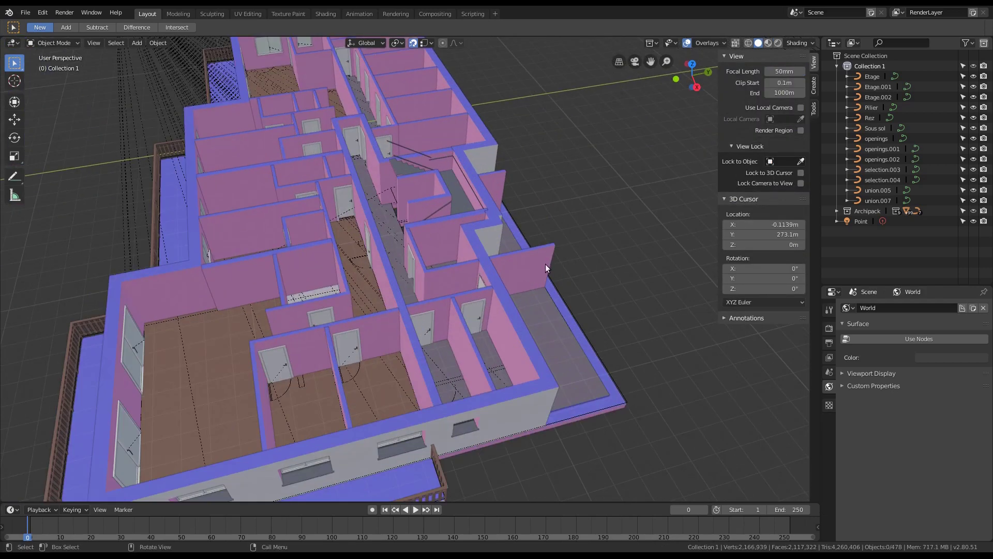
pyautogui.click(549, 258)
pyautogui.moveTo(551, 308); pyautogui.dragTo(491, 289)
# Delete the adjoining floor pieces and the small leftover wall segment
pyautogui.click(526, 277)
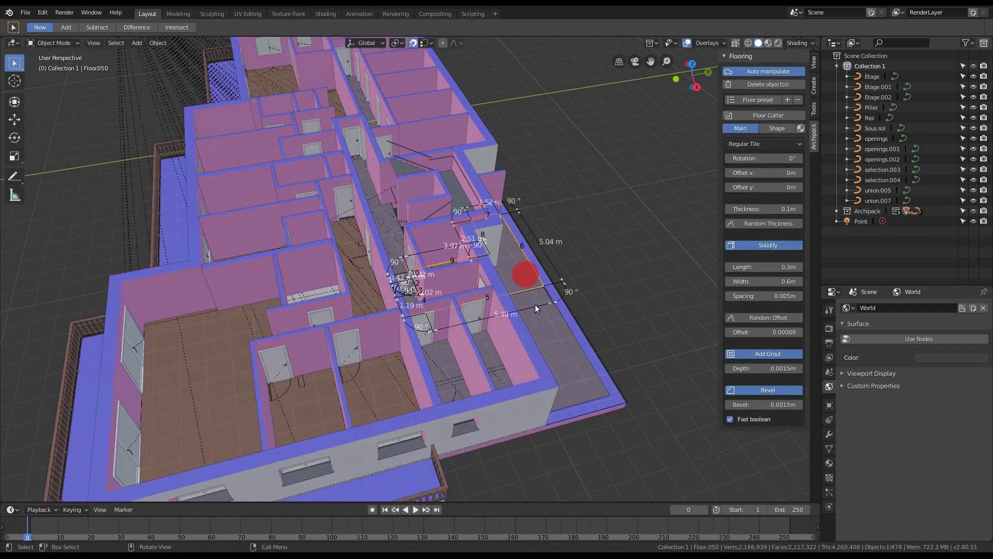
pyautogui.click(553, 319)
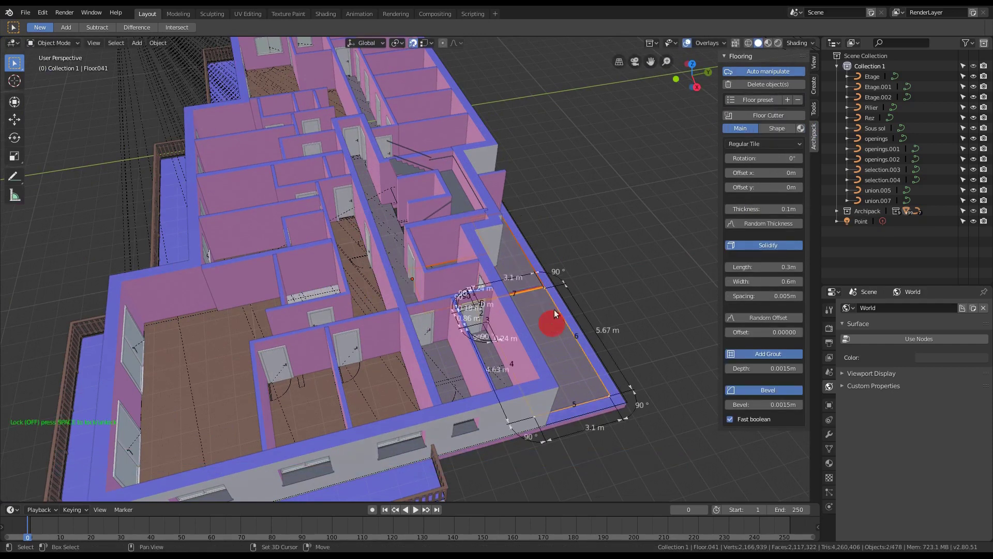
pyautogui.click(499, 183)
pyautogui.click(557, 175)
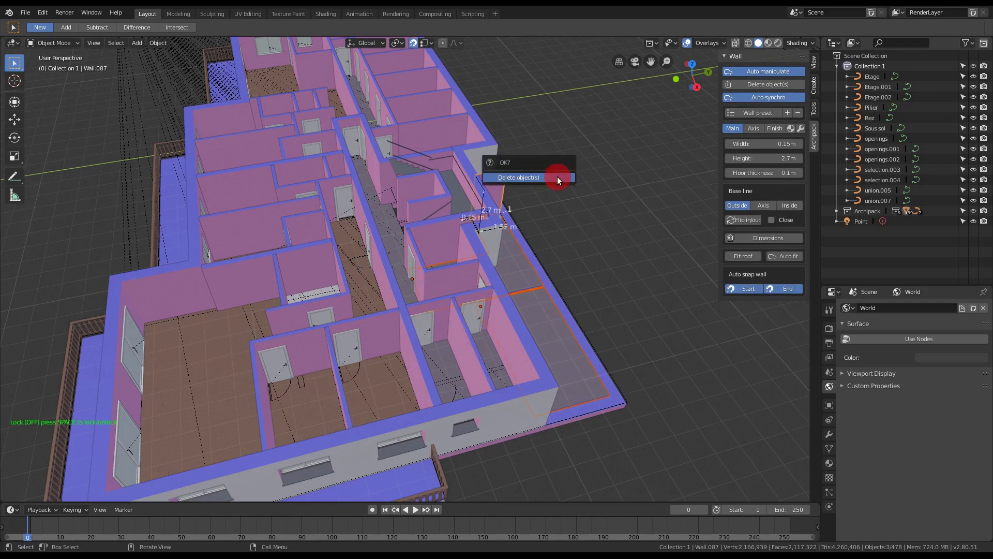
pyautogui.scroll(-5, 552, 210)
pyautogui.moveTo(507, 215); pyautogui.dragTo(493, 234, button='middle')
pyautogui.scroll(-1, 484, 241)
pyautogui.scroll(2, 464, 246)
pyautogui.scroll(-2, 463, 240)
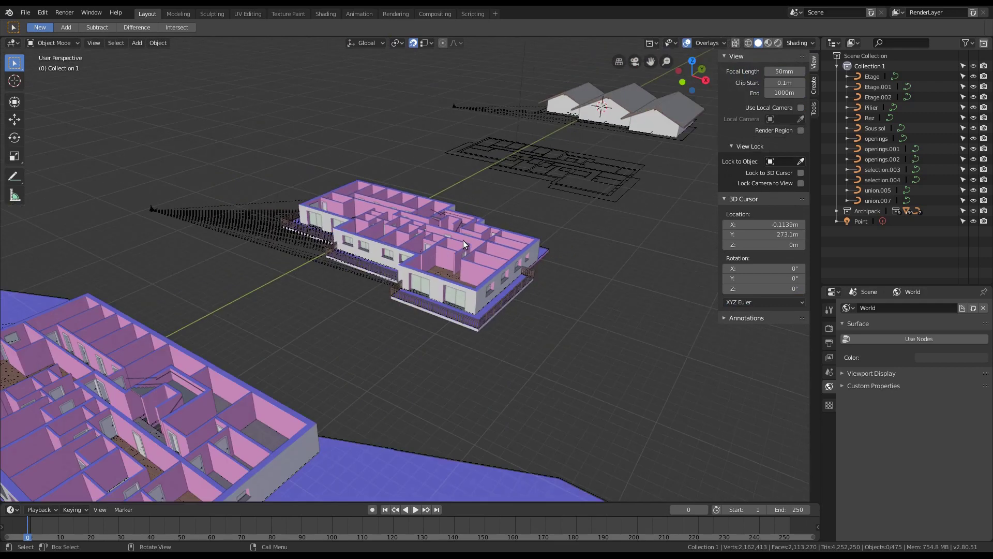
# Box-select the stacked level's two reference points and merge them into one
pyautogui.click(150, 210)
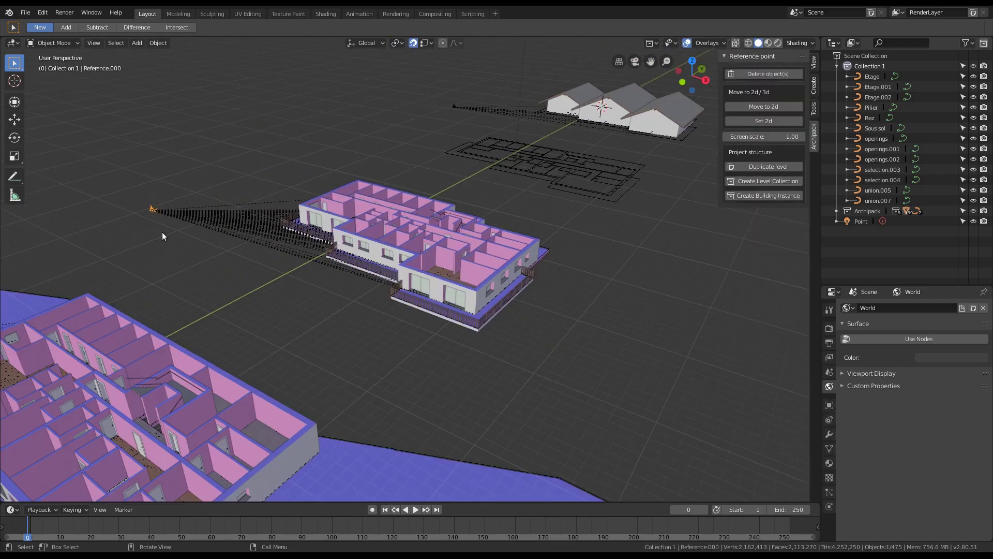
pyautogui.press('g')
pyautogui.rightClick(163, 243)
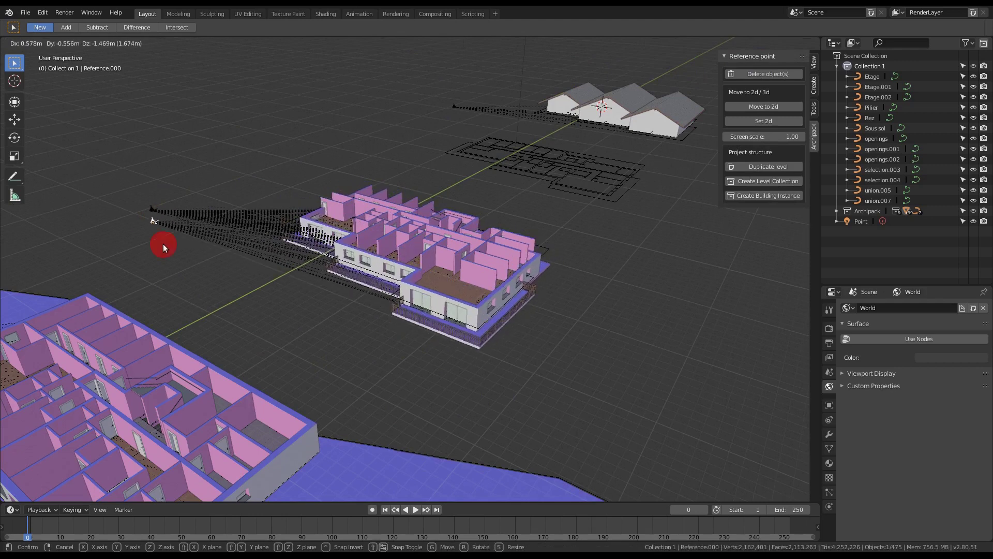
pyautogui.press('b')
pyautogui.moveTo(119, 184); pyautogui.dragTo(161, 209)
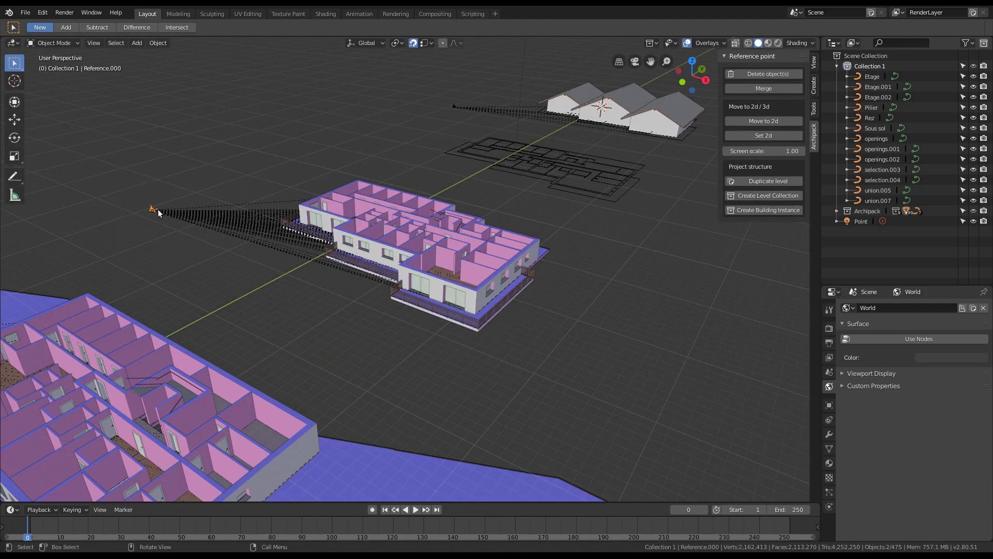
pyautogui.click(769, 88)
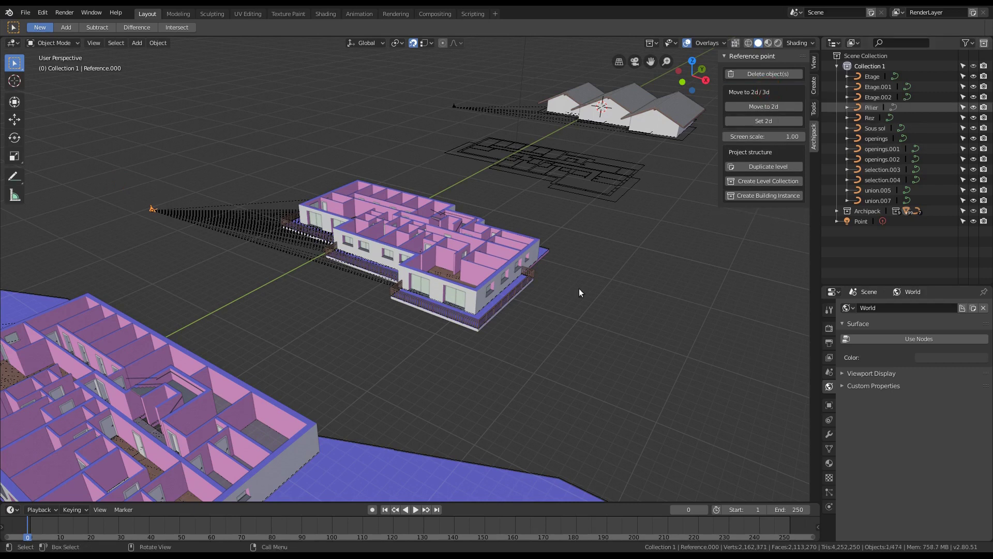
pyautogui.scroll(-3, 573, 341)
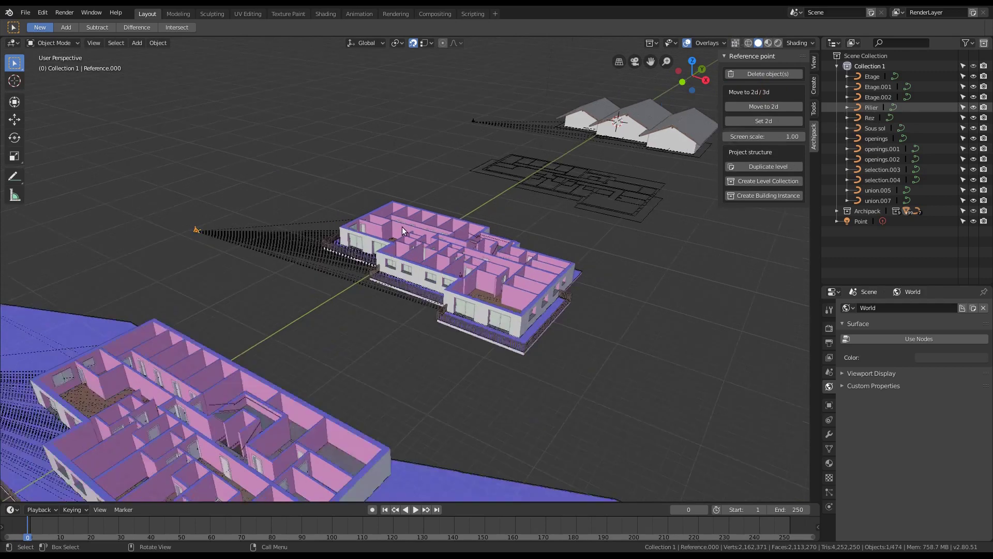
pyautogui.moveTo(467, 191)
pyautogui.mouseDown(button='middle')
pyautogui.moveTo(445, 215)
pyautogui.moveTo(451, 199)
pyautogui.mouseUp(button='middle')
pyautogui.scroll(-2, 451, 199)
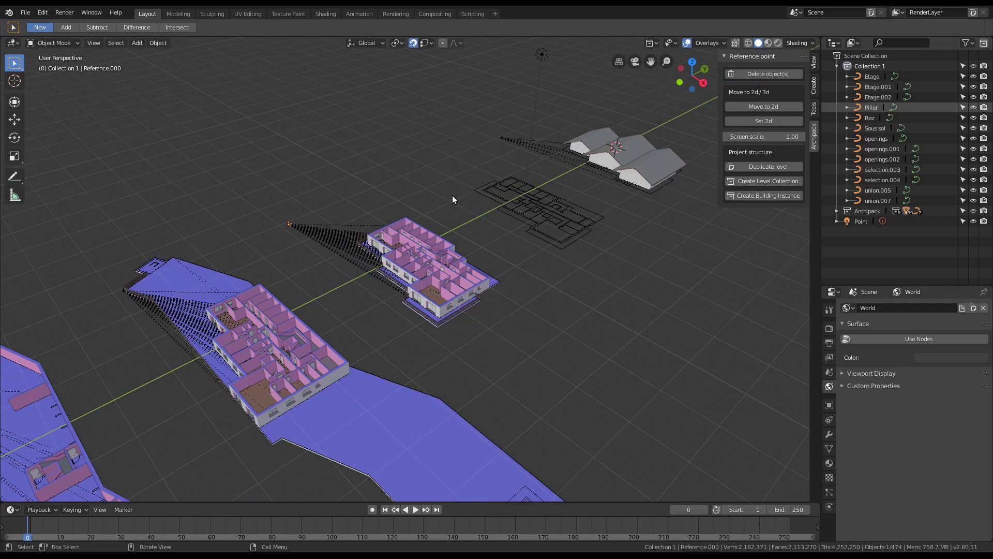
# Store Reference.000's current position with Set 2d, then zoom and orbit around the levels
pyautogui.scroll(-2, 454, 200)
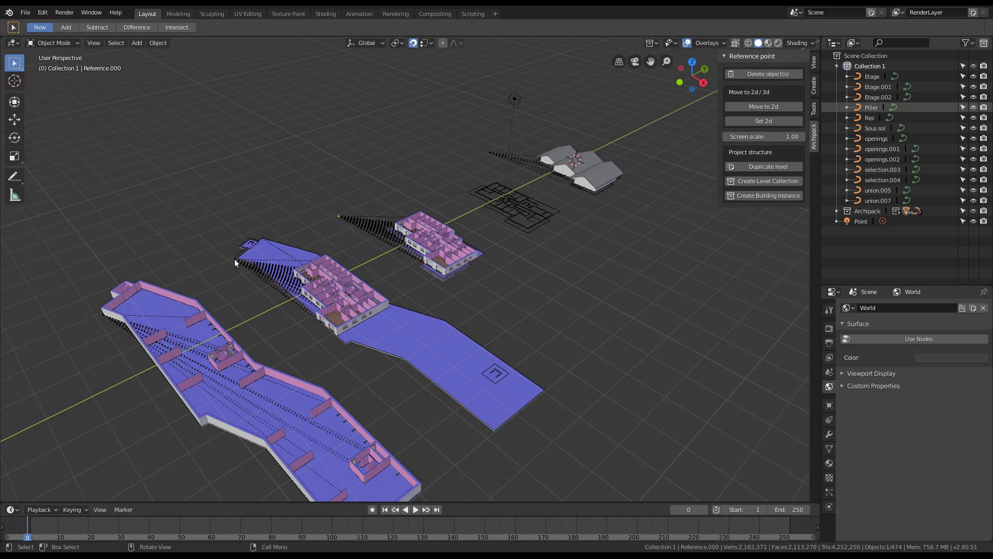
pyautogui.click(760, 122)
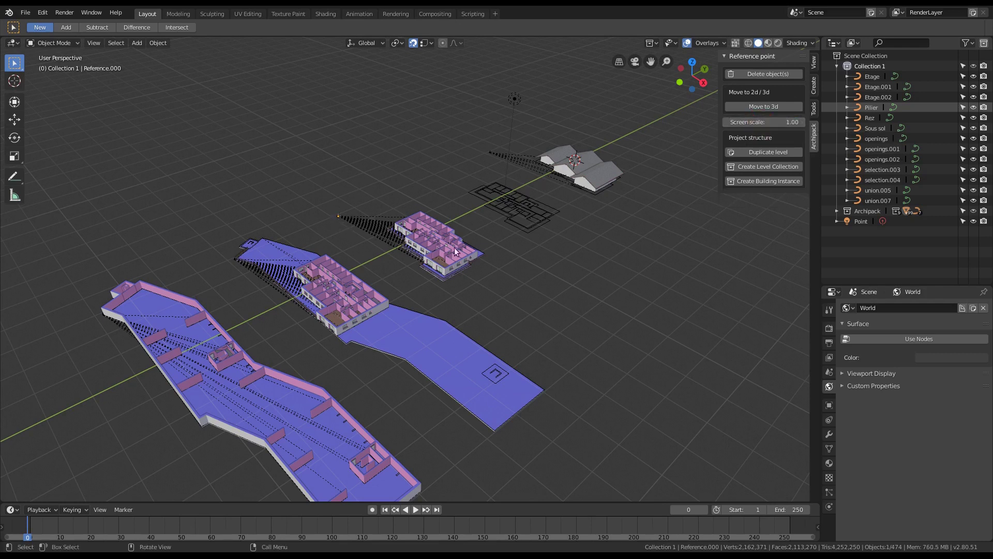
pyautogui.scroll(-5, 488, 238)
pyautogui.scroll(4, 488, 238)
pyautogui.scroll(-3, 476, 220)
pyautogui.scroll(3, 477, 221)
pyautogui.scroll(-3, 477, 221)
pyautogui.scroll(2, 477, 221)
pyautogui.moveTo(443, 172); pyautogui.dragTo(454, 185, button='middle')
pyautogui.scroll(-2, 473, 208)
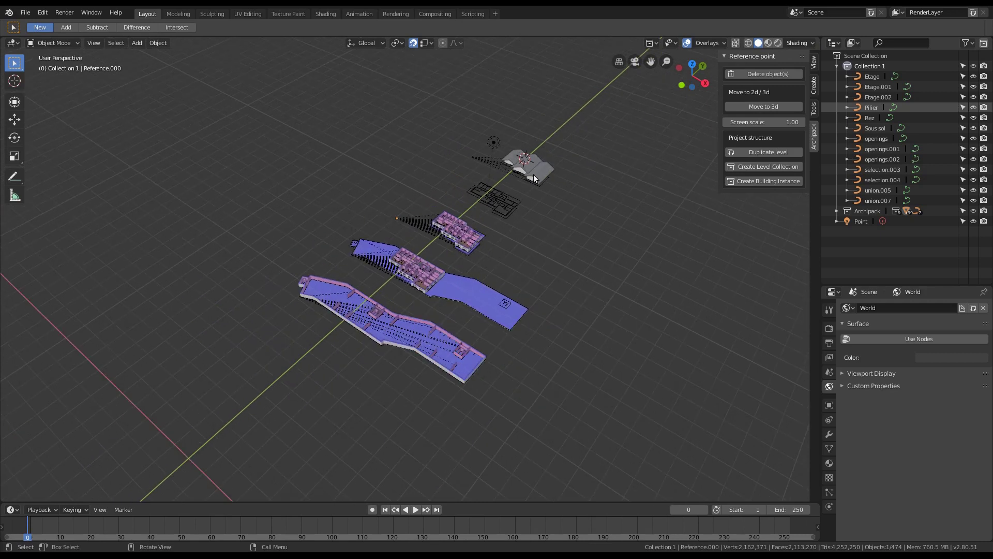
# Pick the Reference.001 reference point and move that level into 3D at the origin
pyautogui.keyDown('alt'); pyautogui.click(298, 297); pyautogui.keyUp('alt')
pyautogui.click(285, 311)
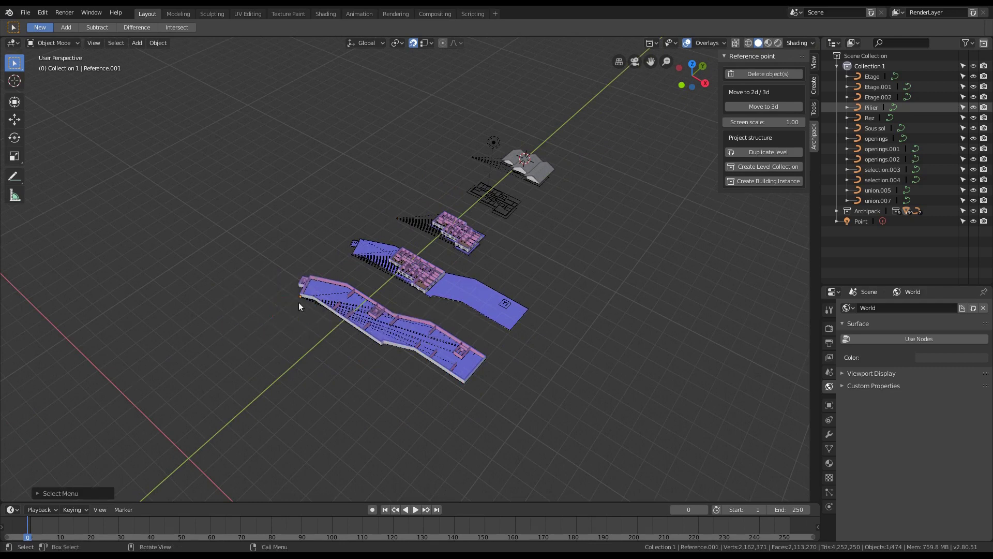
pyautogui.click(768, 107)
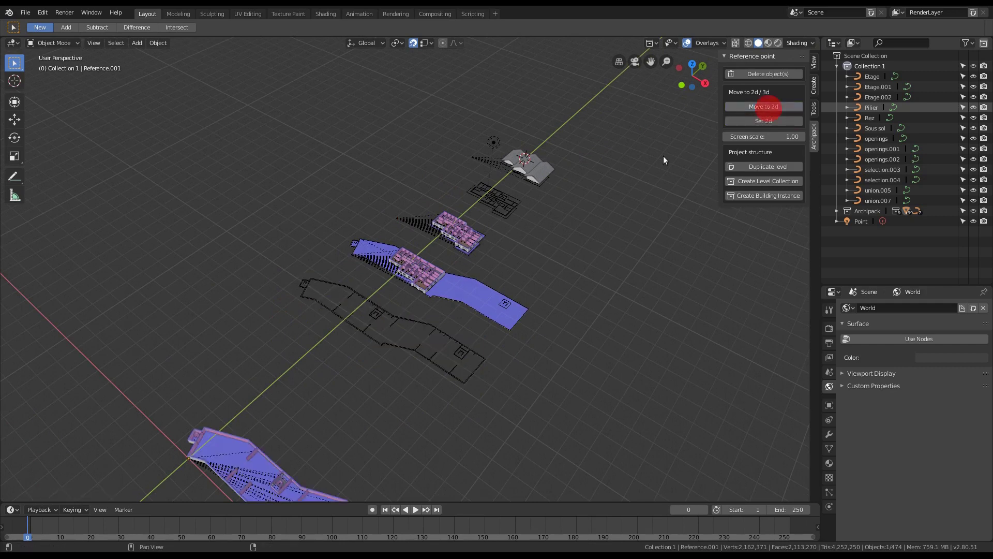
pyautogui.scroll(-4, 355, 337)
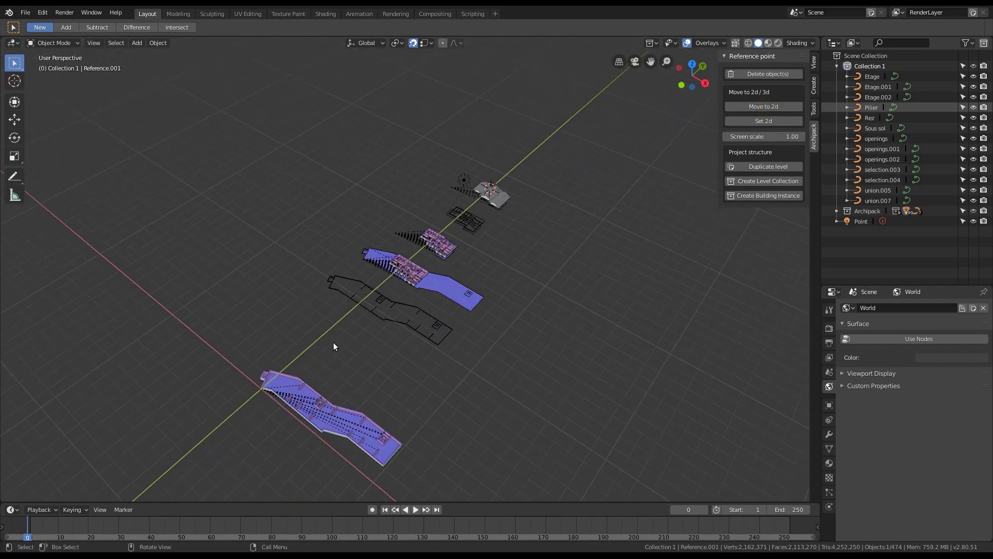
pyautogui.moveTo(357, 375); pyautogui.dragTo(423, 357, button='middle')
pyautogui.scroll(3, 364, 346)
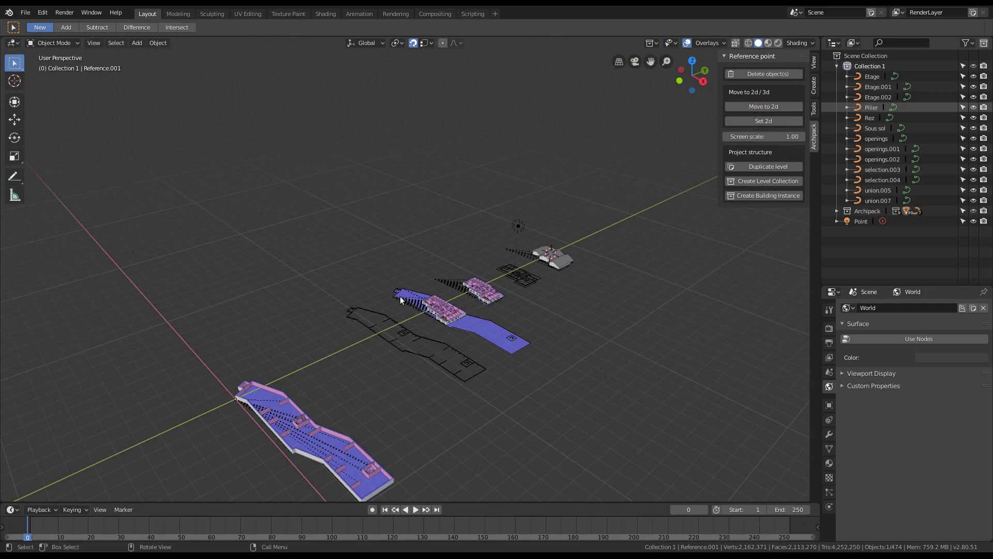
# Pick the Reference.002 reference point at the slab tip and move that level into 3D
pyautogui.scroll(5, 393, 300)
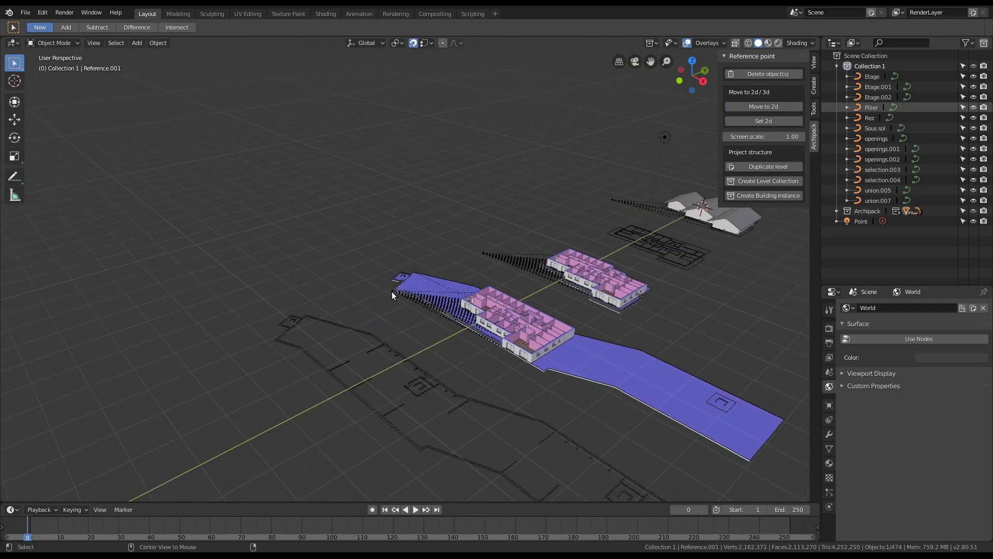
pyautogui.keyDown('alt'); pyautogui.click(392, 290); pyautogui.keyUp('alt')
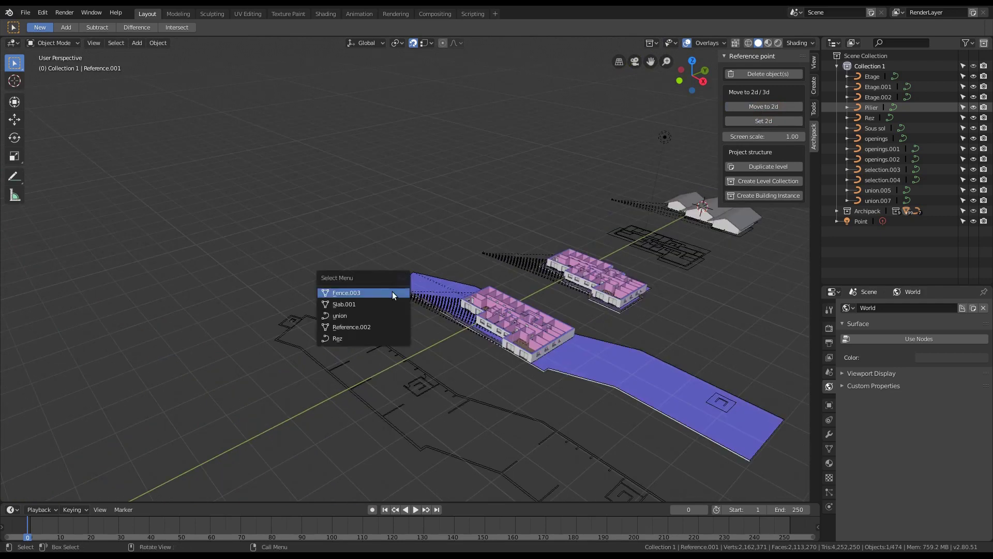
pyautogui.click(380, 322)
pyautogui.click(752, 105)
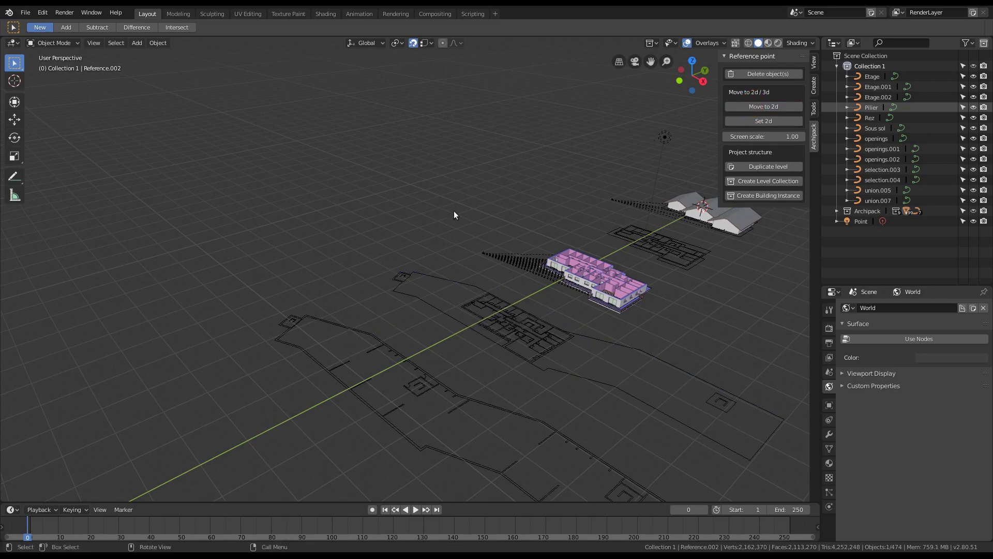
pyautogui.scroll(-5, 455, 210)
pyautogui.scroll(5, 280, 337)
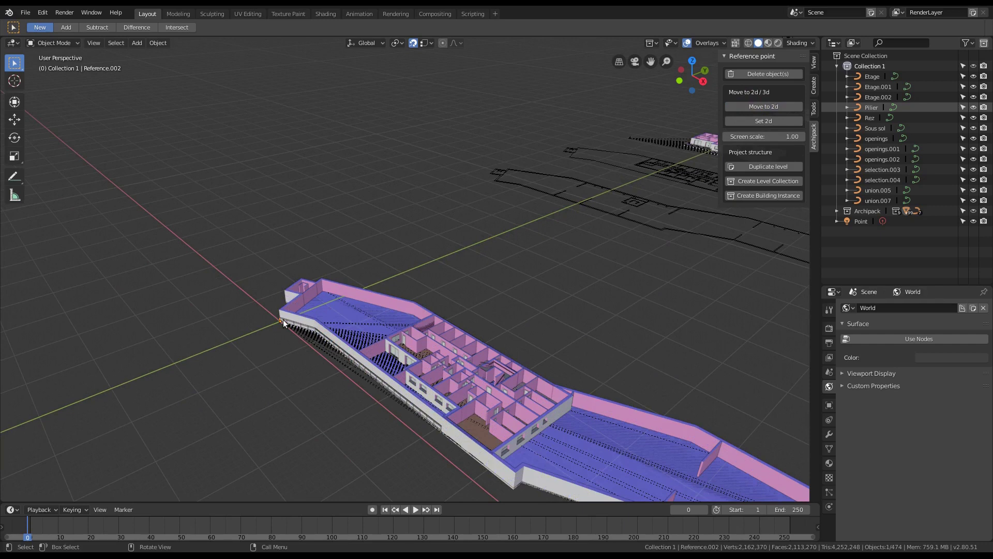
# Move the Reference.002 level along global Z to its new height
pyautogui.press('g')
pyautogui.press('z')
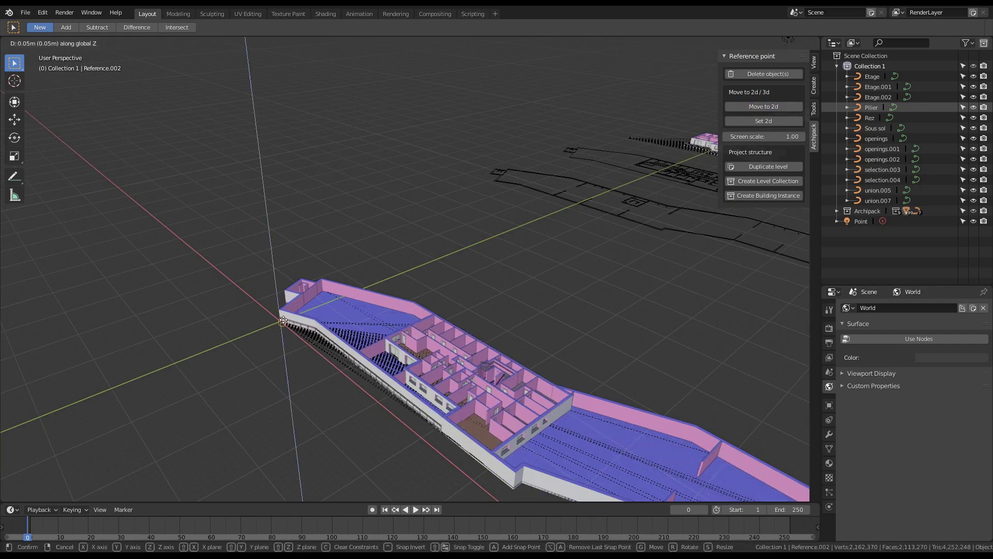
pyautogui.click(283, 320)
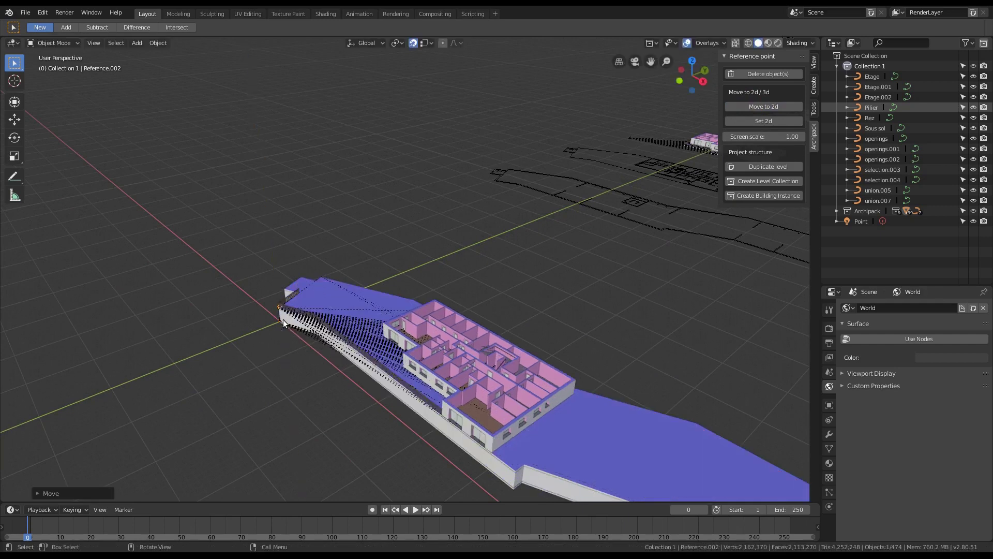
pyautogui.scroll(-4, 262, 282)
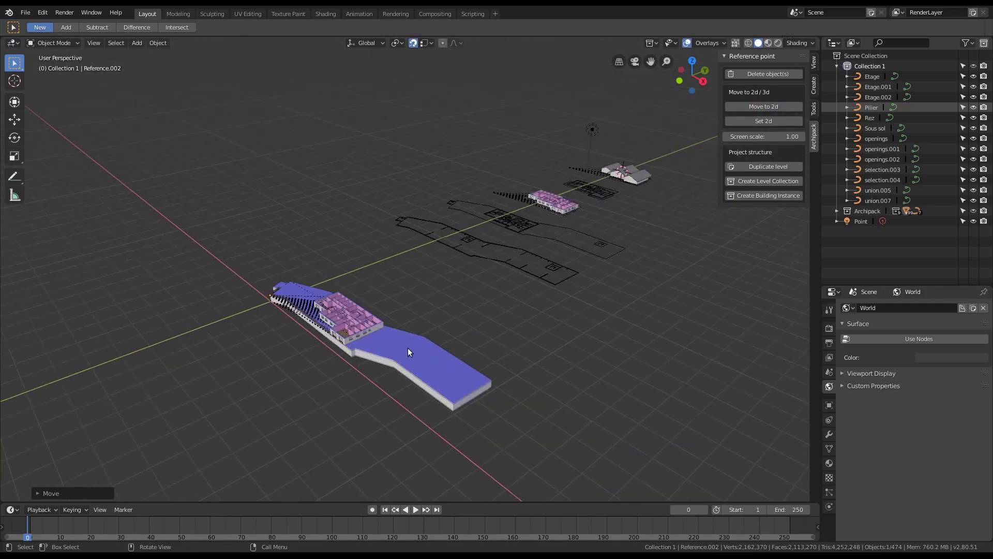
pyautogui.scroll(2, 409, 348)
# Orbit around the stacked levels and select the Reference.000 reference point
pyautogui.moveTo(535, 164); pyautogui.dragTo(529, 119, button='middle')
pyautogui.scroll(3, 526, 104)
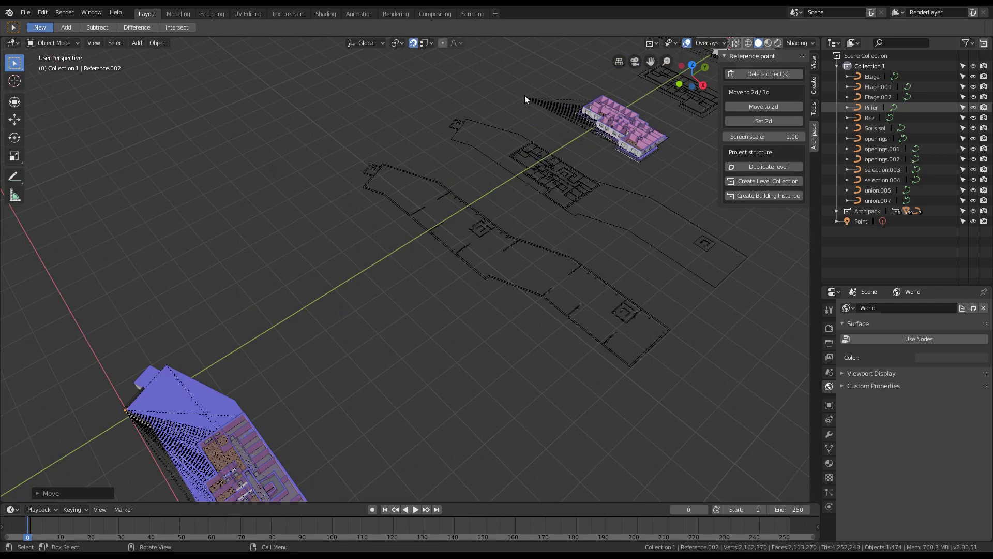
pyautogui.click(524, 96)
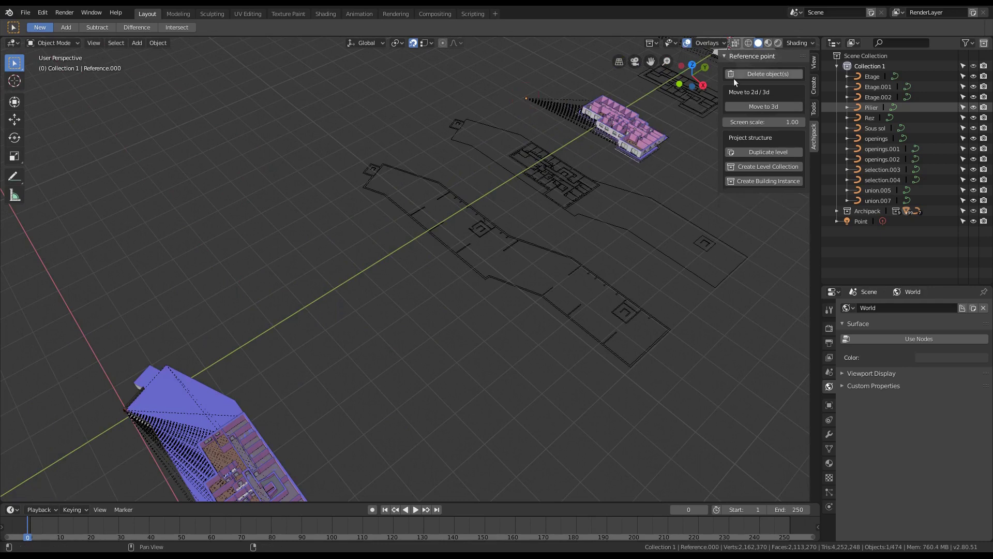
# Move the selected Reference.000 level into 3D, then orbit toward the roof level
pyautogui.click(749, 106)
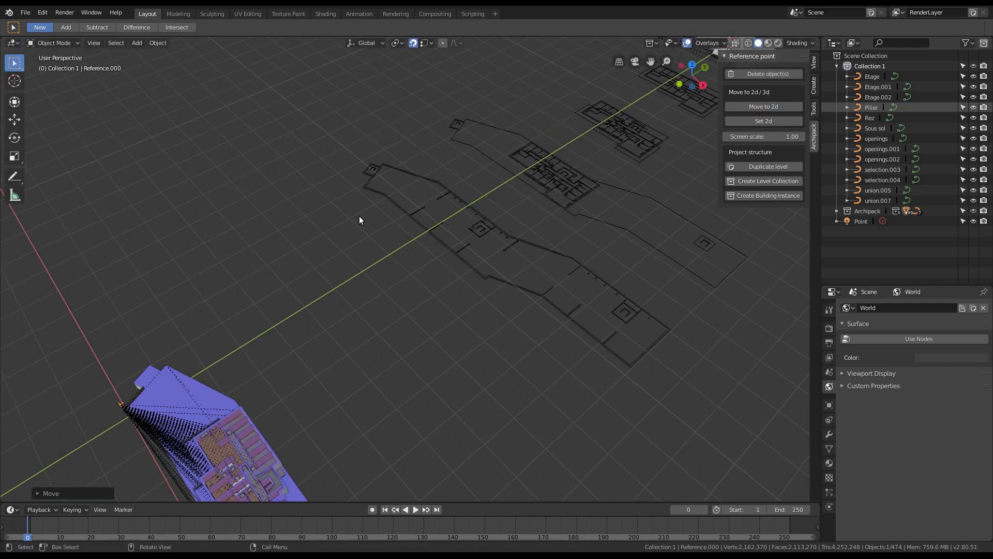
pyautogui.moveTo(361, 236); pyautogui.dragTo(387, 228, button='middle')
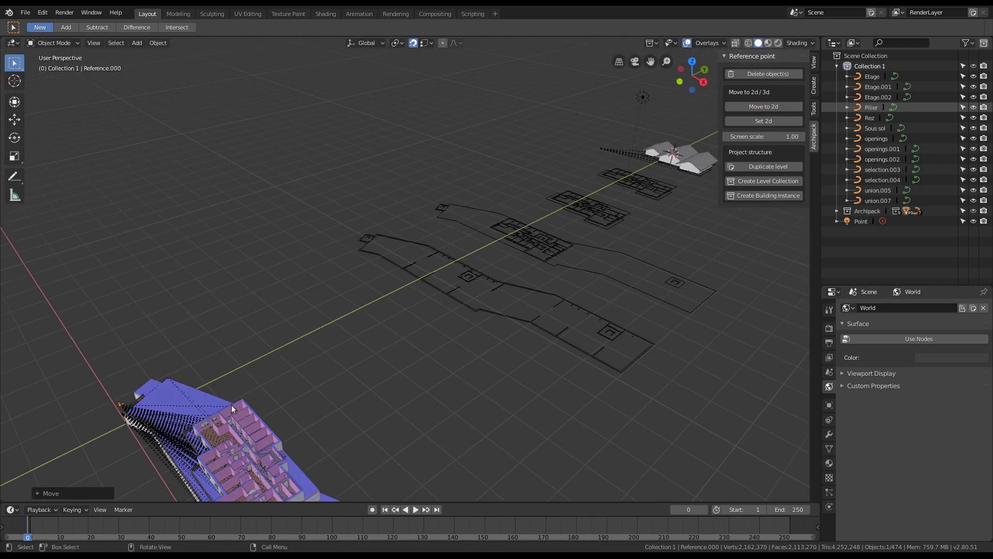
pyautogui.moveTo(326, 332); pyautogui.dragTo(301, 424, button='middle')
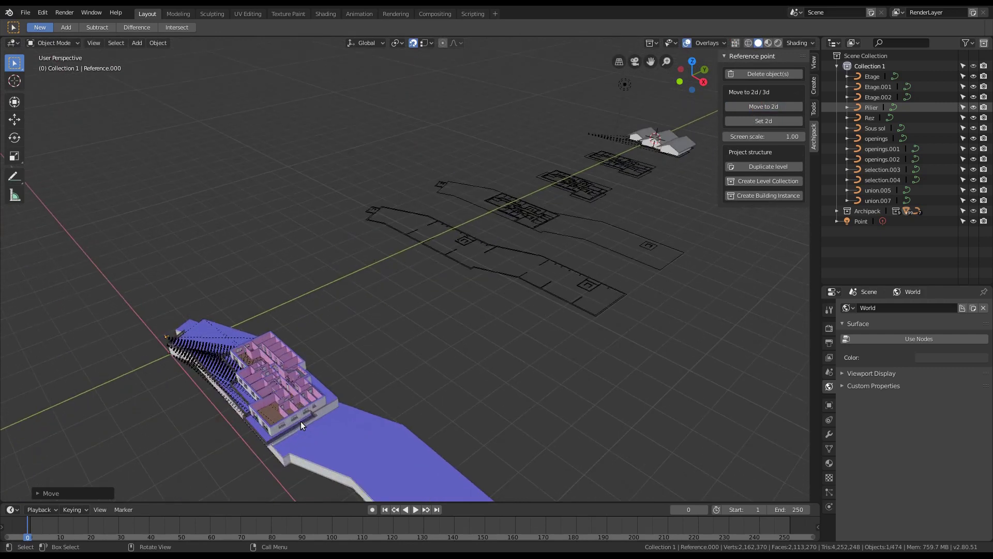
# Bring the Reference.003 roof level into 3D and set its height along Z
pyautogui.click(589, 133)
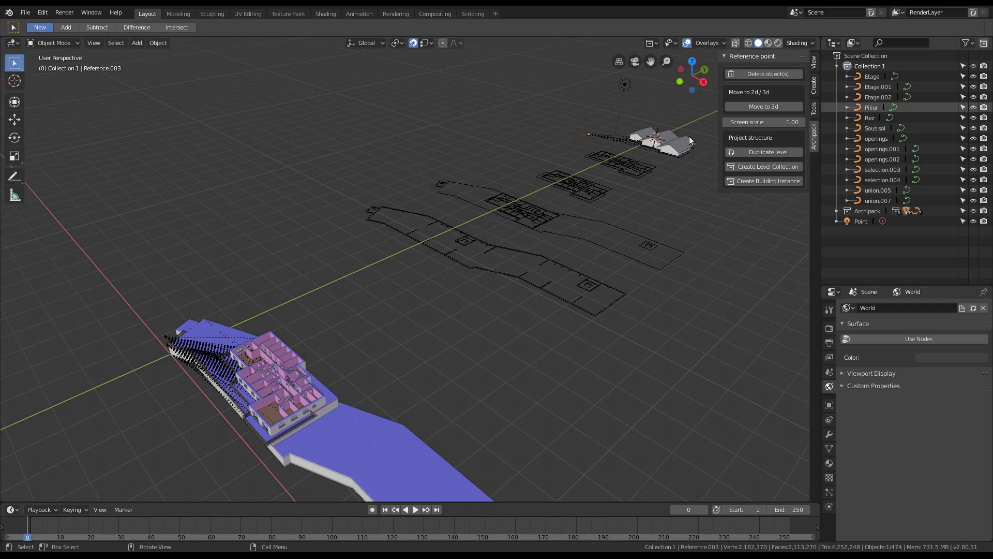
pyautogui.click(749, 106)
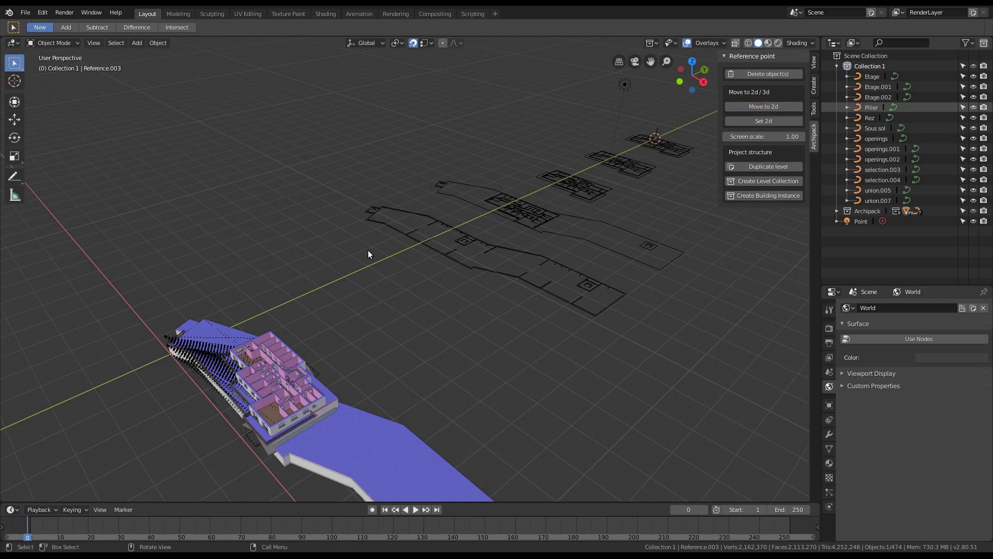
pyautogui.press('g')
pyautogui.press('z')
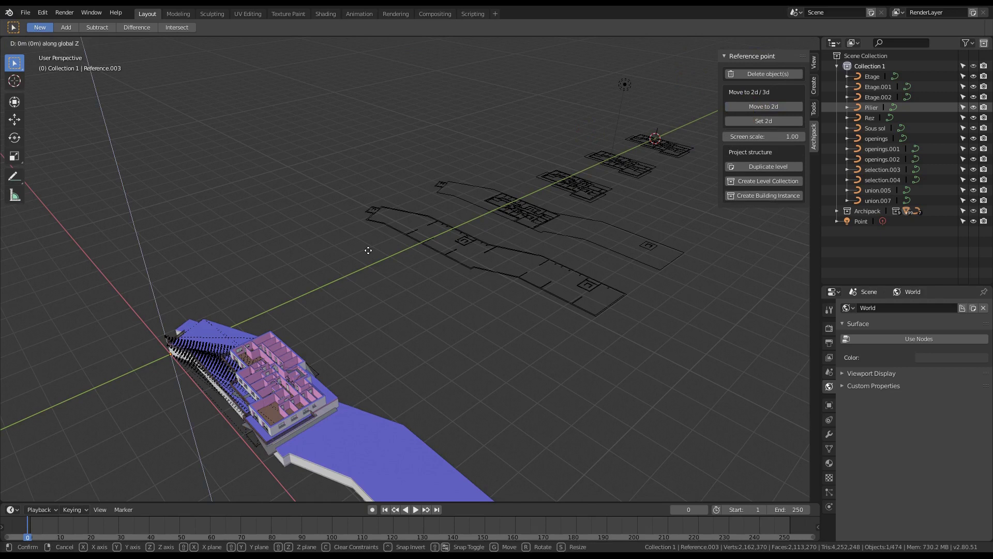
pyautogui.click(368, 250)
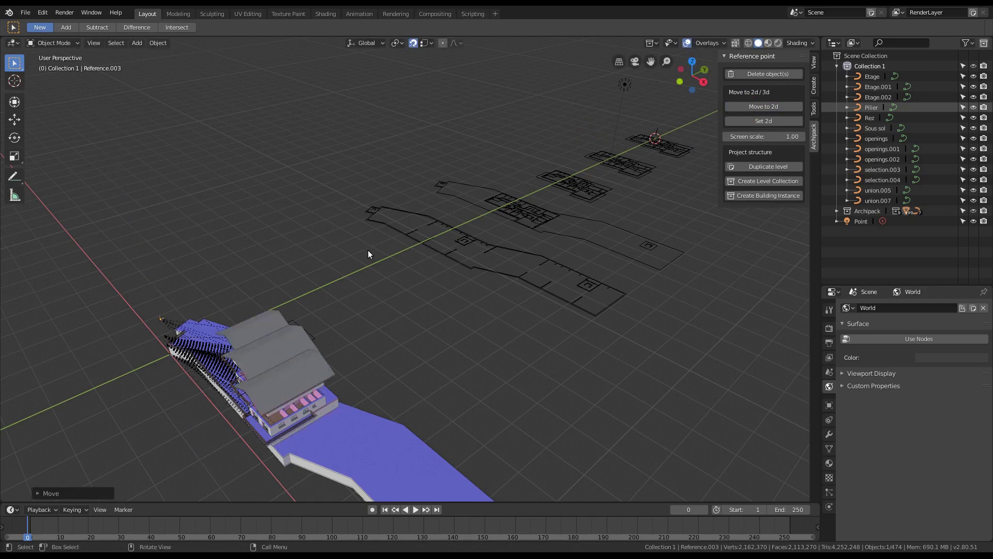
pyautogui.moveTo(412, 384); pyautogui.dragTo(490, 339, button='middle')
pyautogui.scroll(3, 340, 334)
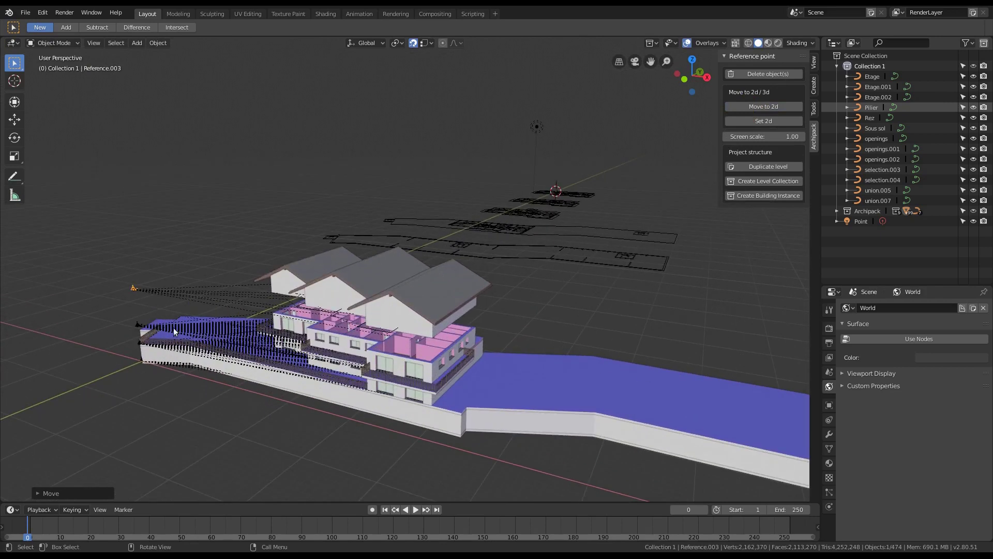
# Duplicate Reference.000 as a Collection copy with Spacing 3.00 and Levels 1
pyautogui.click(134, 323)
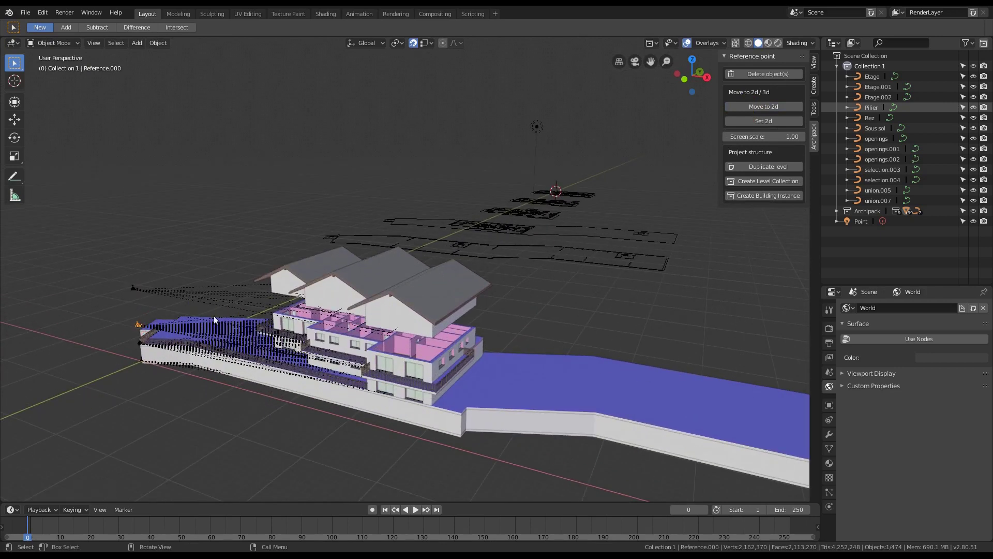
pyautogui.moveTo(236, 313); pyautogui.dragTo(233, 322, button='middle')
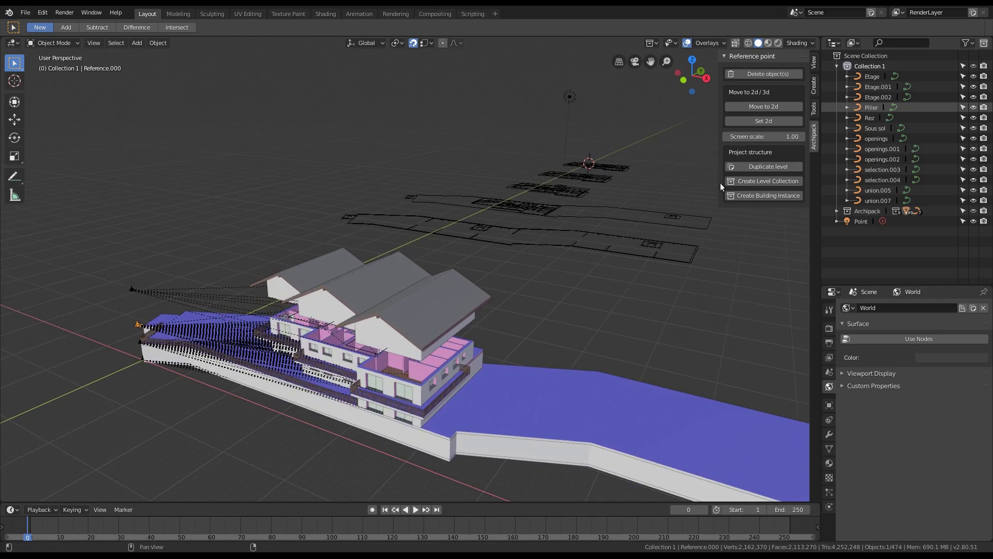
pyautogui.click(748, 165)
pyautogui.click(747, 176)
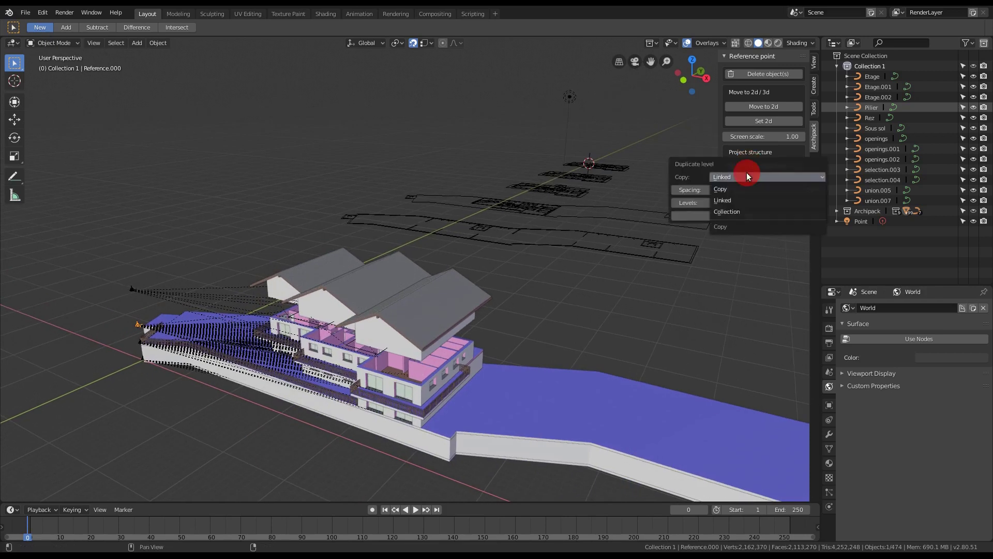
pyautogui.click(734, 210)
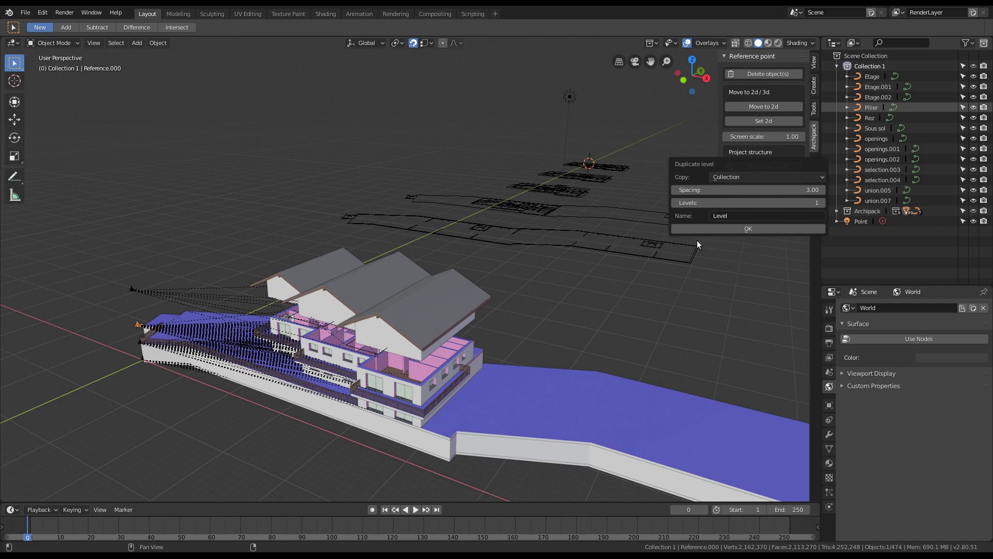
pyautogui.click(721, 229)
pyautogui.moveTo(494, 253)
pyautogui.mouseDown(button='middle')
pyautogui.moveTo(465, 273)
pyautogui.moveTo(479, 231)
pyautogui.moveTo(493, 248)
pyautogui.mouseUp(button='middle')
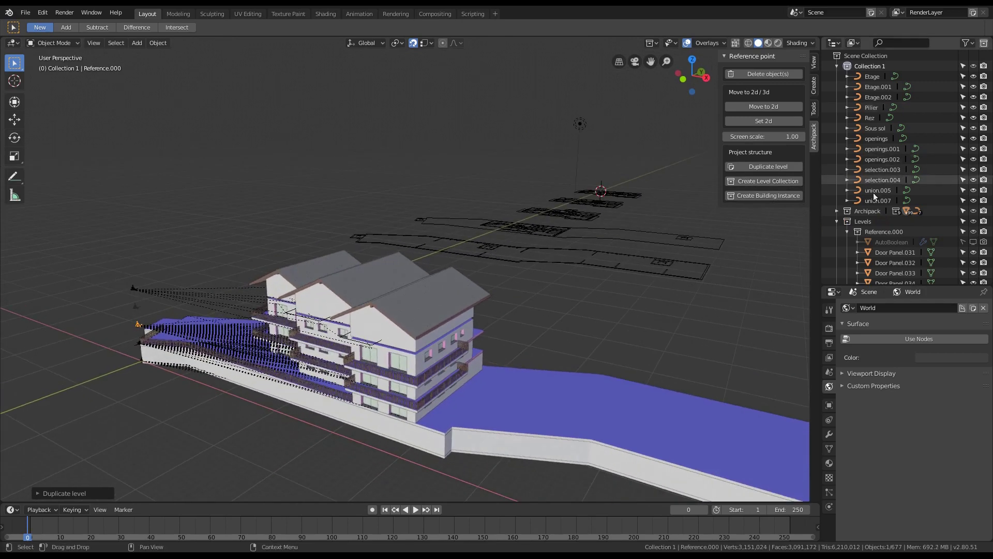
# Select all objects in the Archipack Reference collection from the outliner
pyautogui.click(838, 211)
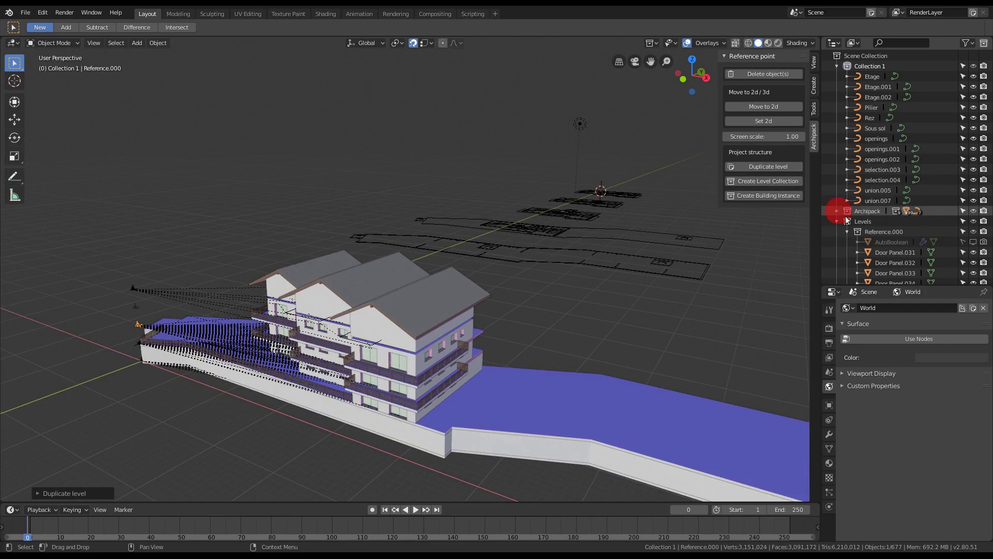
pyautogui.scroll(-4, 882, 156)
pyautogui.rightClick(876, 149)
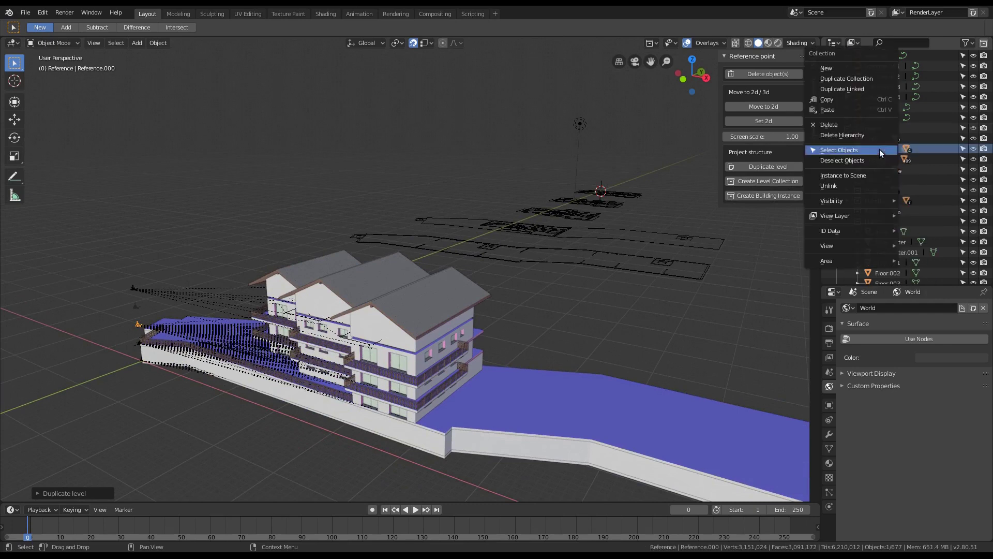
pyautogui.click(878, 153)
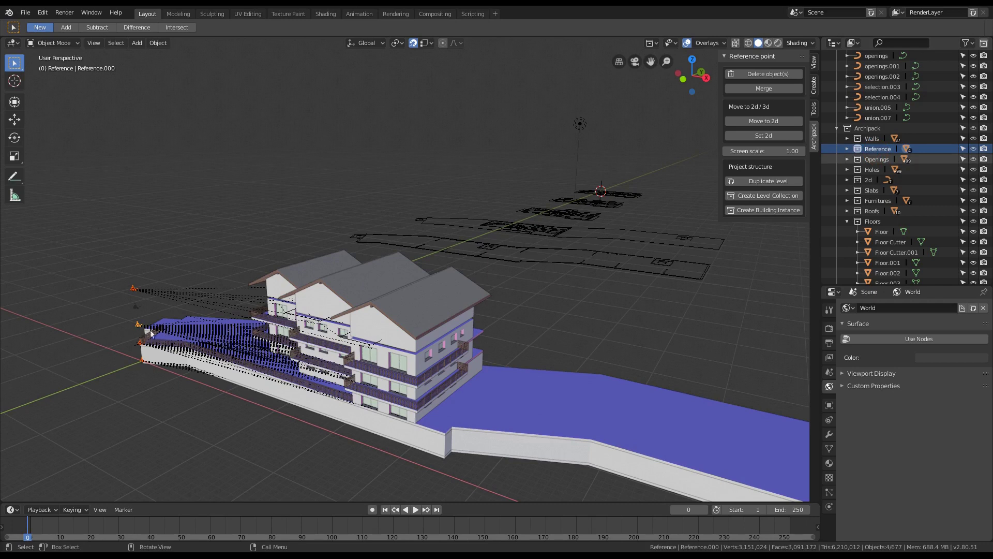
# Move the selected levels to 2D so they lie side by side in a row
pyautogui.moveTo(601, 292); pyautogui.dragTo(579, 311, button='middle')
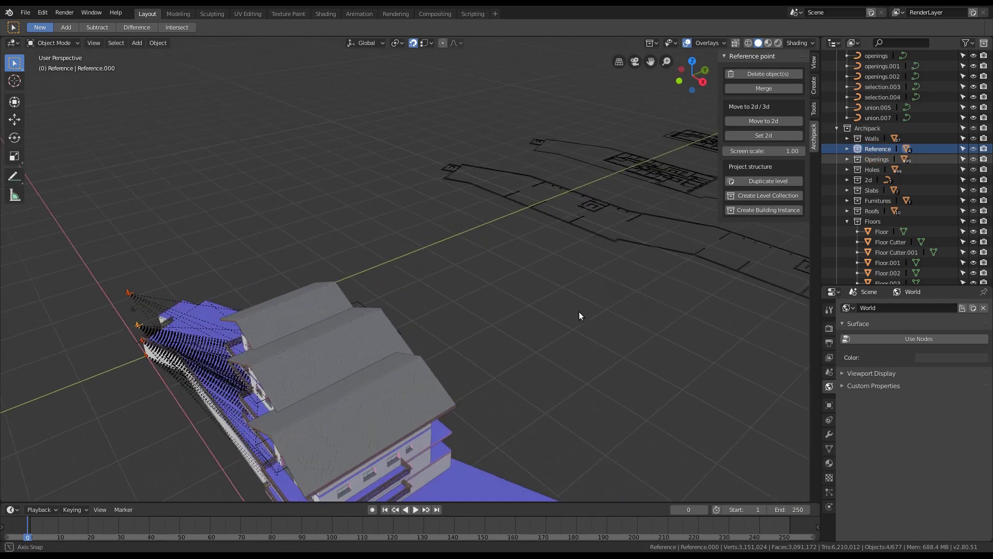
pyautogui.scroll(-2, 381, 225)
pyautogui.scroll(-4, 381, 229)
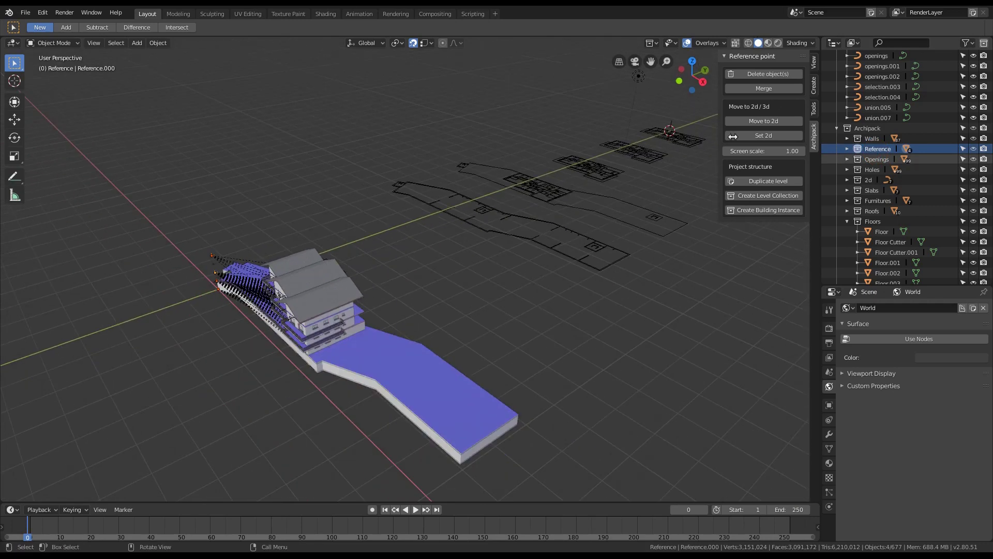
pyautogui.click(765, 120)
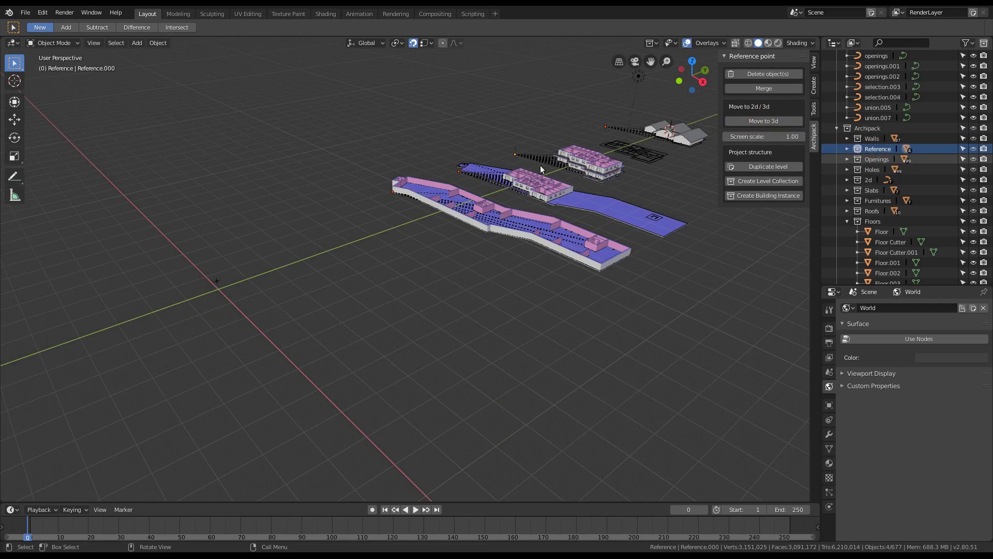
pyautogui.scroll(2, 319, 238)
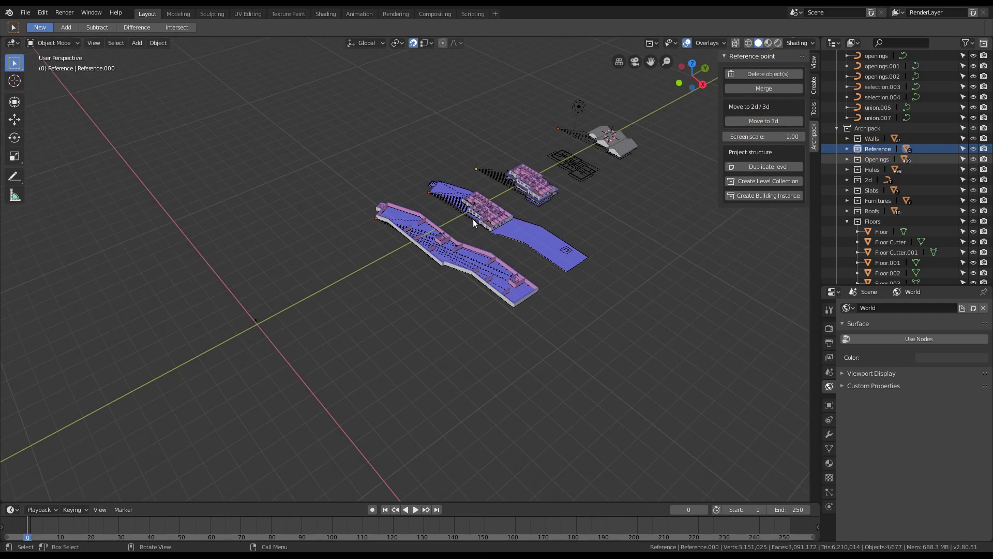
pyautogui.scroll(-5, 473, 219)
pyautogui.scroll(-2, 473, 219)
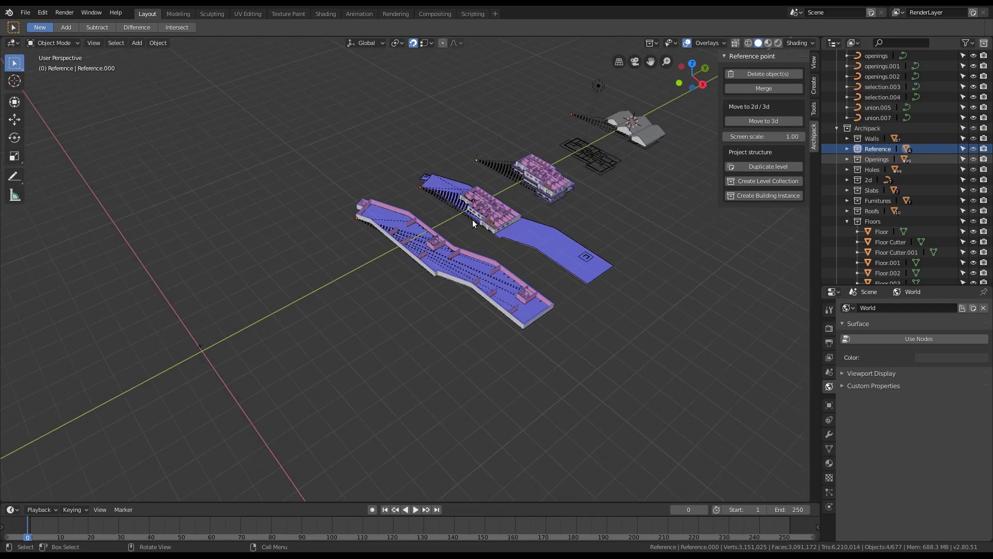
pyautogui.click(763, 120)
pyautogui.moveTo(301, 258); pyautogui.dragTo(322, 241, button='middle')
pyautogui.click(764, 121)
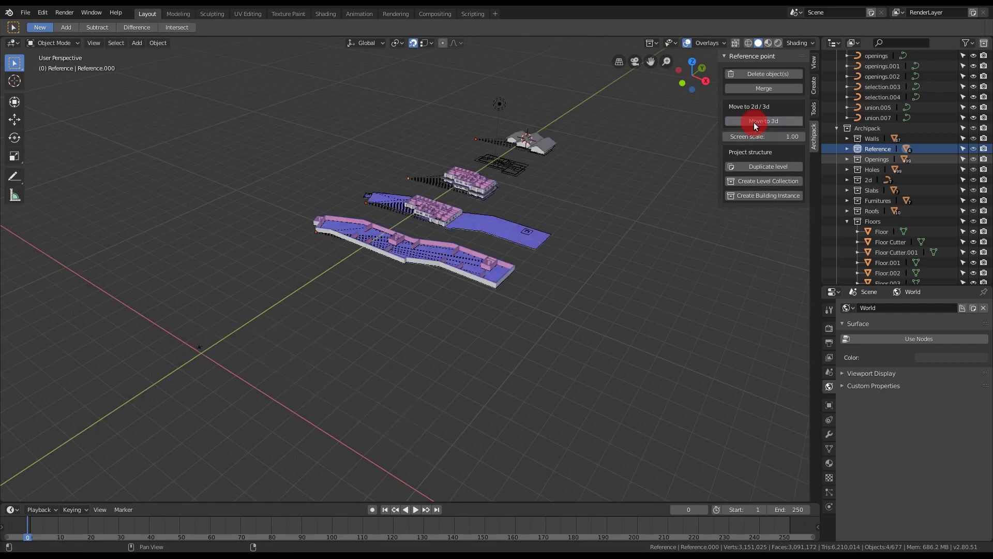
pyautogui.moveTo(495, 201); pyautogui.dragTo(487, 221, button='middle')
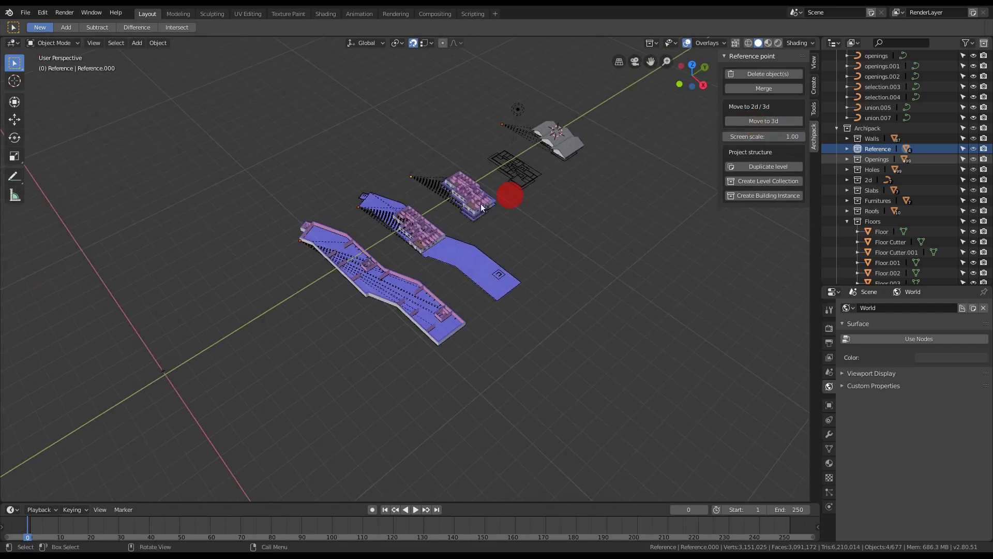
pyautogui.scroll(3, 480, 204)
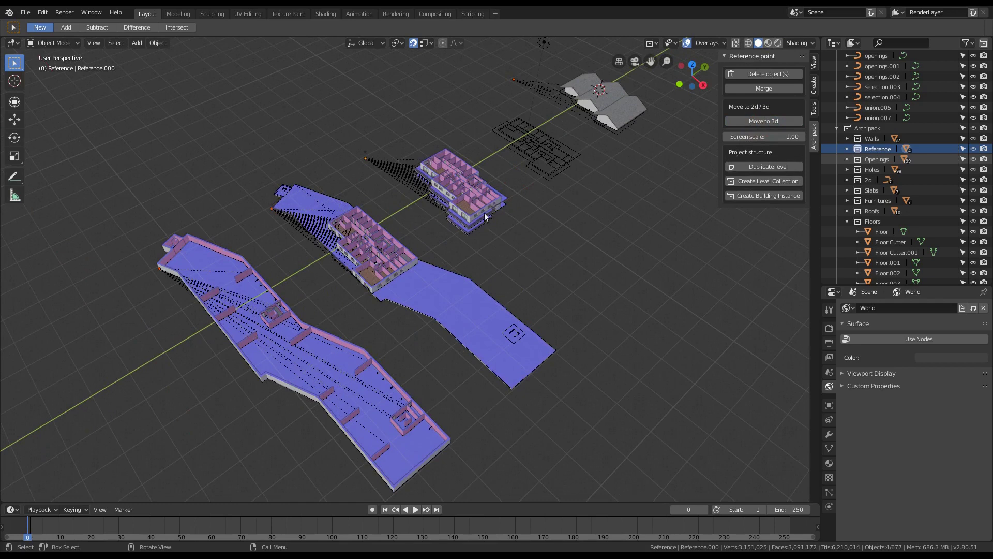
pyautogui.click(848, 222)
# Collapse Archipack and Reference.000, then hide and reshow the Reference.004 level
pyautogui.click(837, 129)
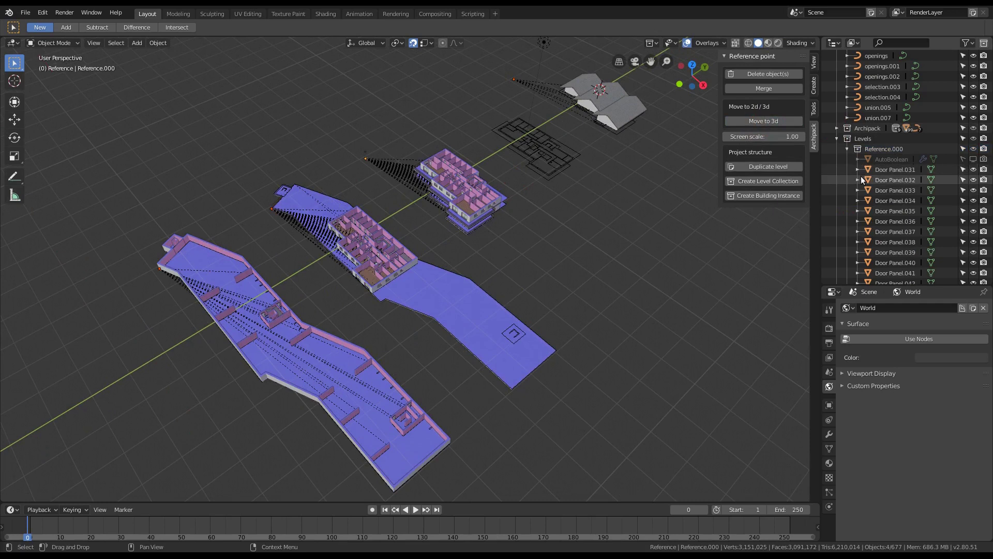
pyautogui.click(848, 148)
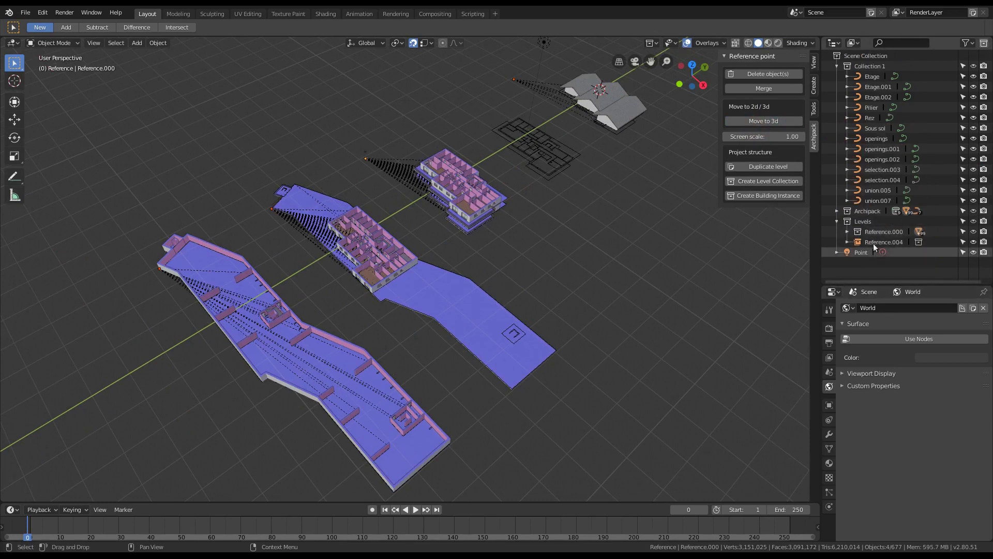
pyautogui.click(974, 242)
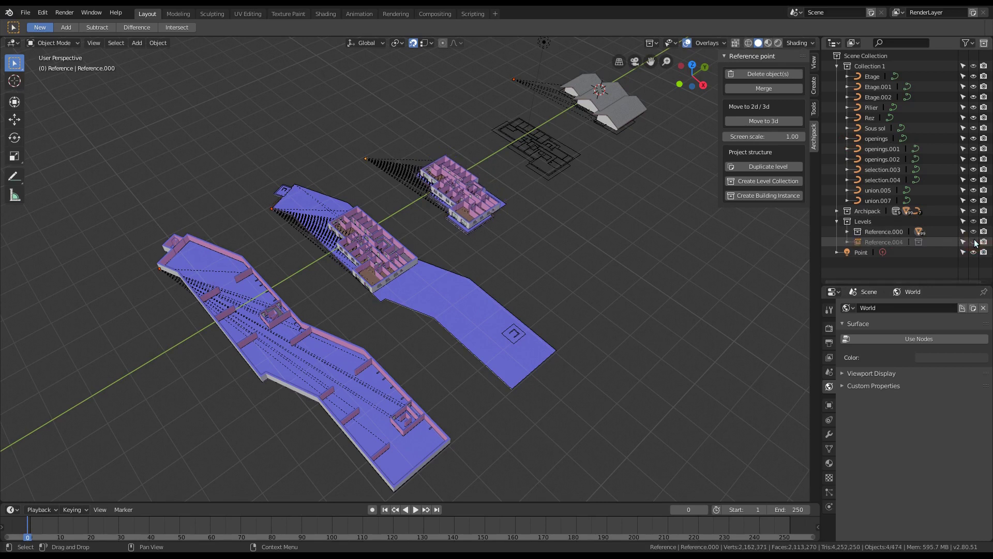
pyautogui.click(974, 242)
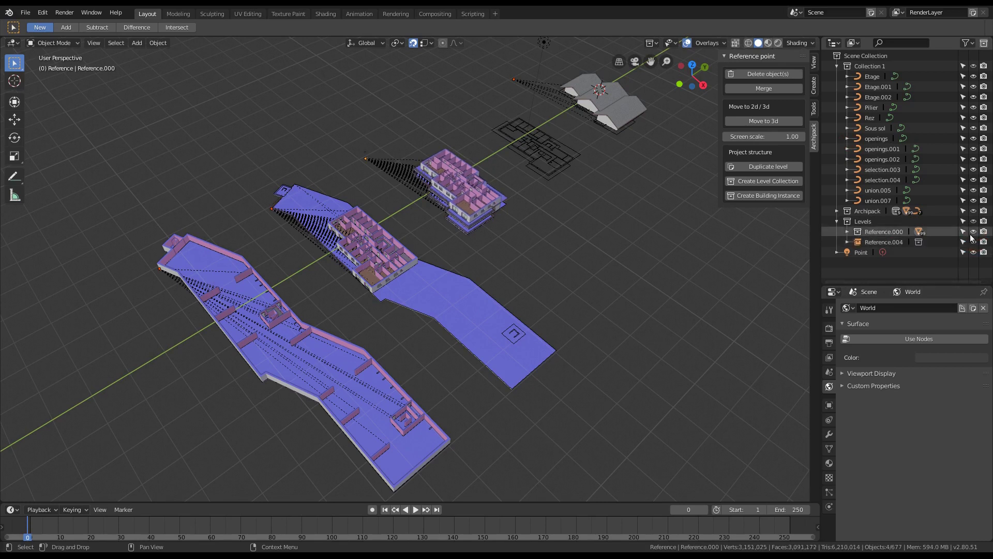
# Collapse the Levels collection and orbit the view over the row of levels
pyautogui.click(837, 221)
pyautogui.scroll(-2, 463, 238)
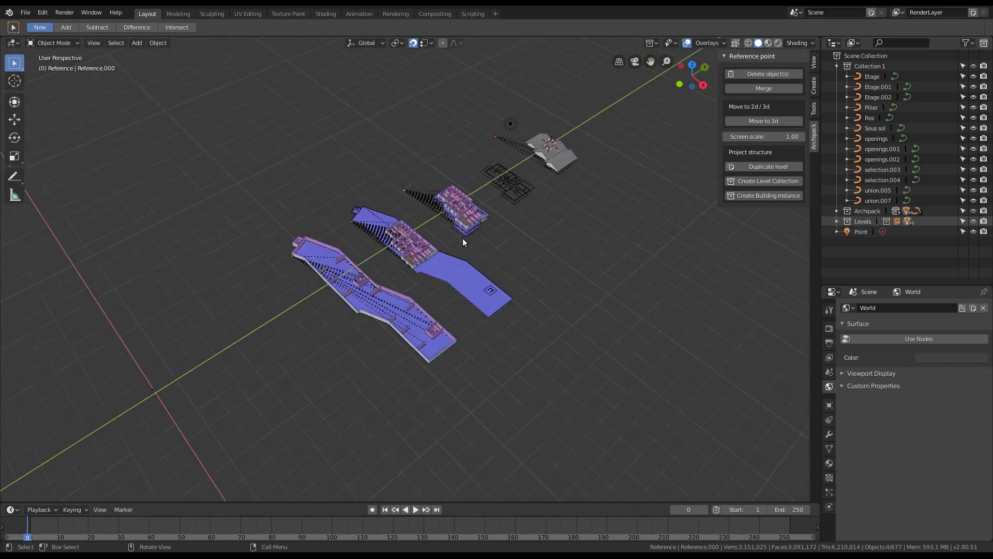
pyautogui.click(469, 245)
pyautogui.moveTo(475, 242)
pyautogui.mouseDown(button='middle')
pyautogui.moveTo(486, 252)
pyautogui.moveTo(481, 243)
pyautogui.mouseUp(button='middle')
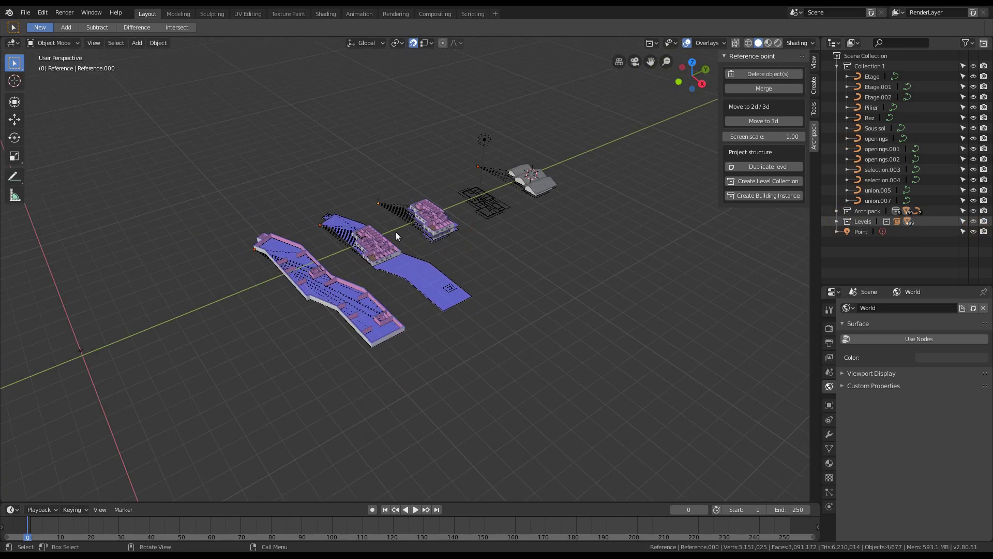
pyautogui.scroll(3, 396, 232)
pyautogui.scroll(-2, 420, 238)
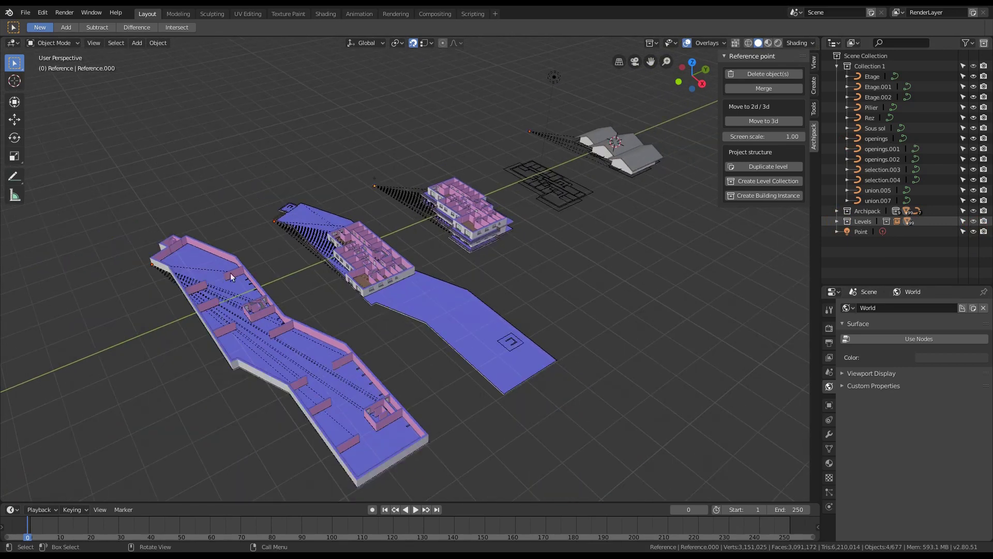